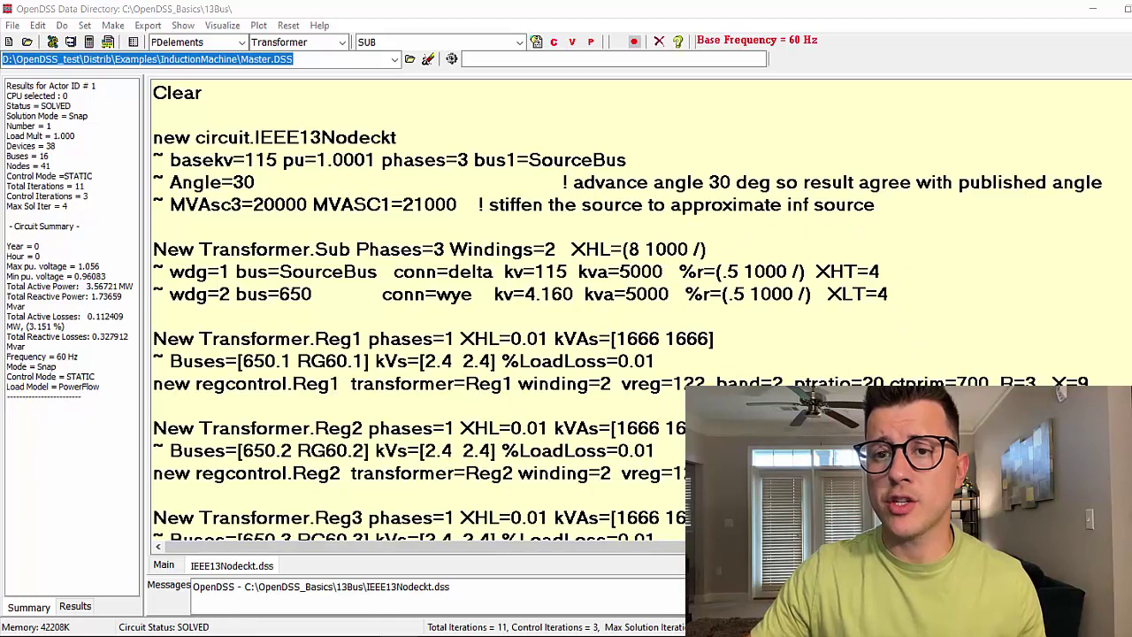
Export the terminal currents from OpenDSS to a CSV file.
click(152, 26)
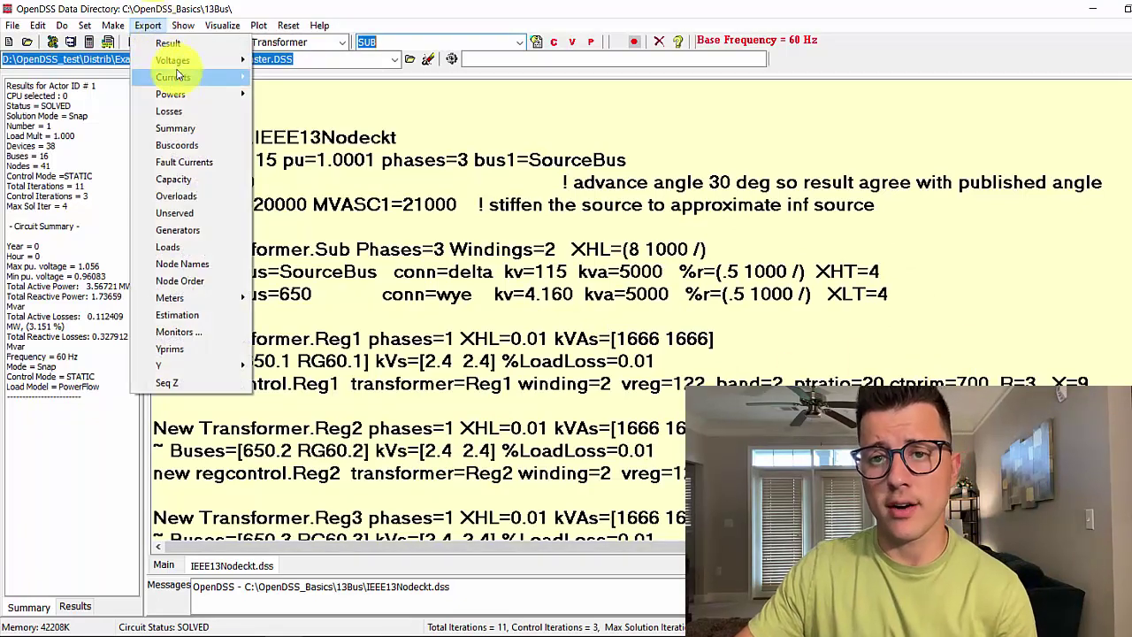
mouse_move(178, 77)
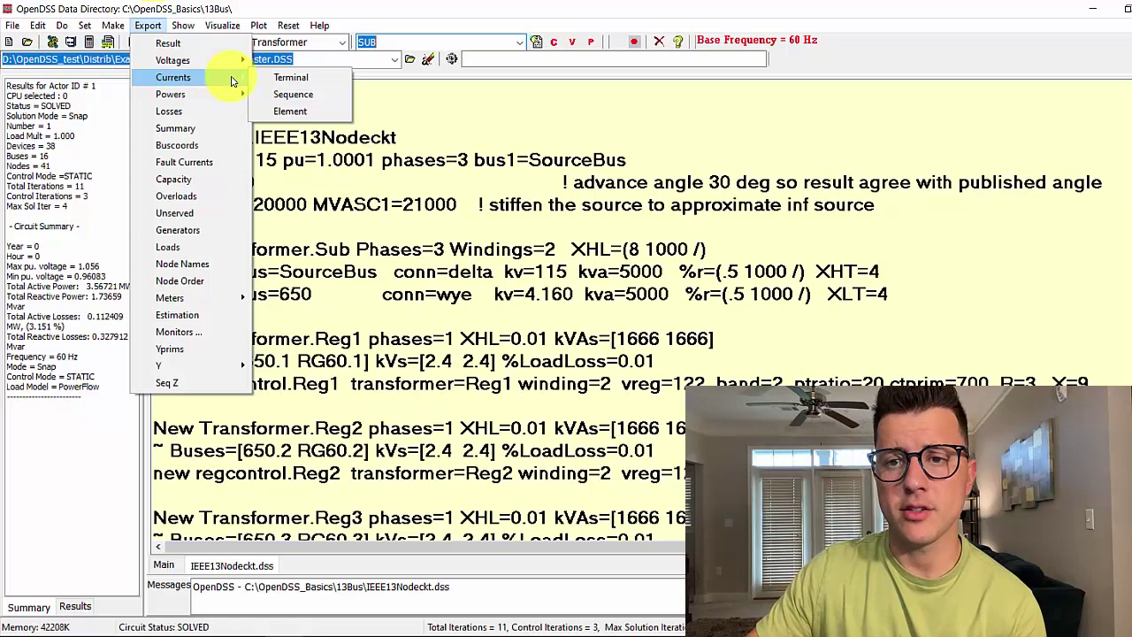
click(280, 78)
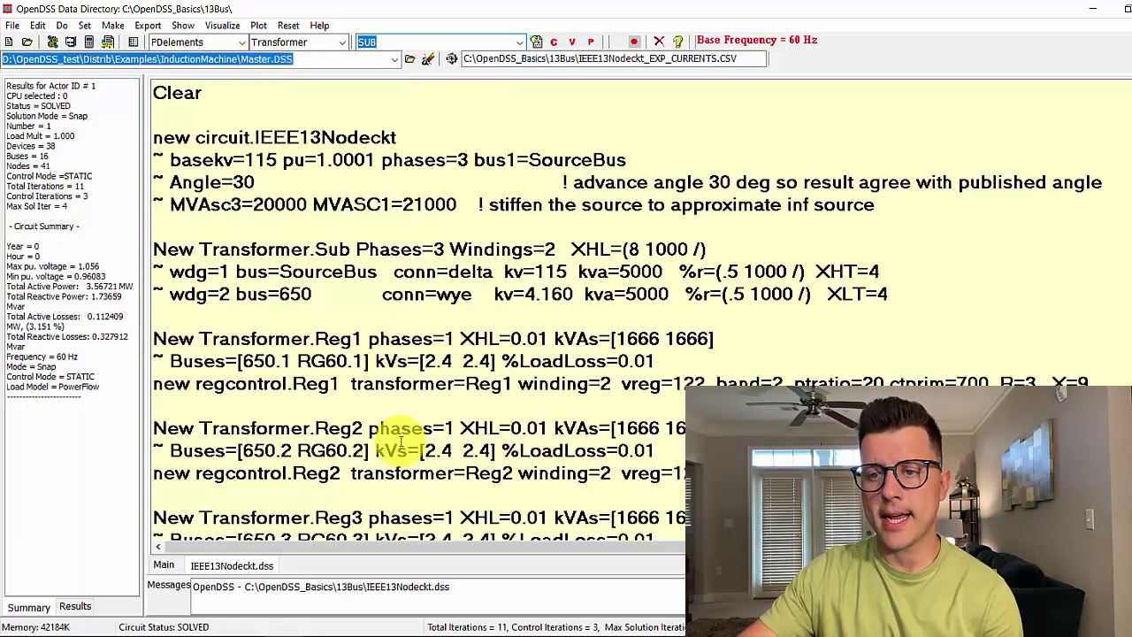
Open IEEE13Nodeckt_EXP_CURRENTS.CSV in Excel from the 13Bus folder.
click(328, 633)
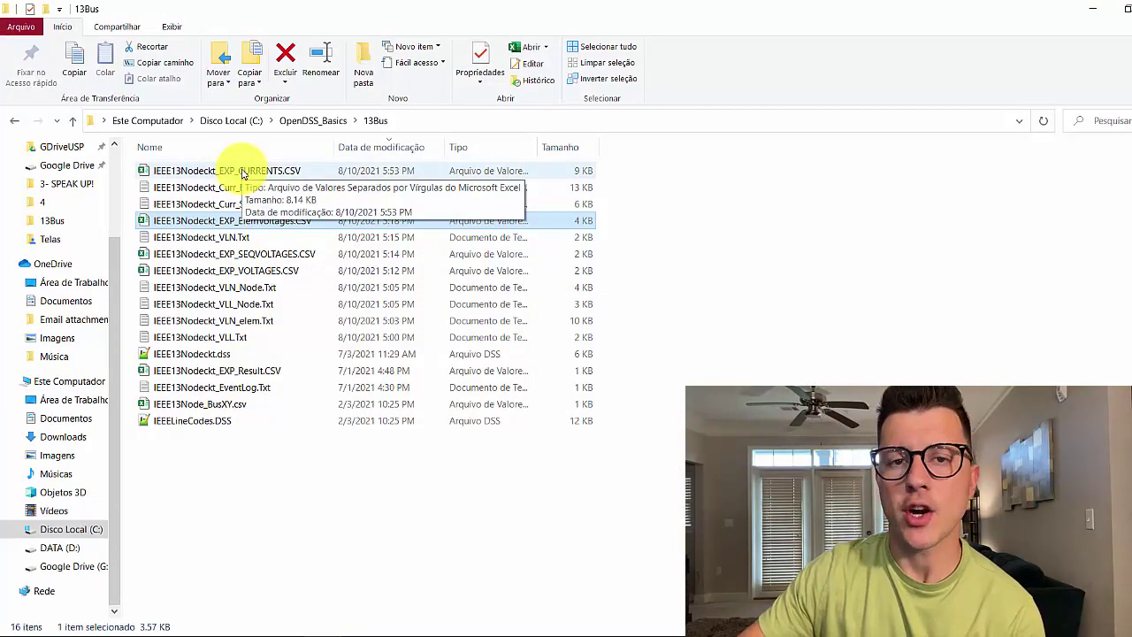
click(242, 173)
double_click(241, 173)
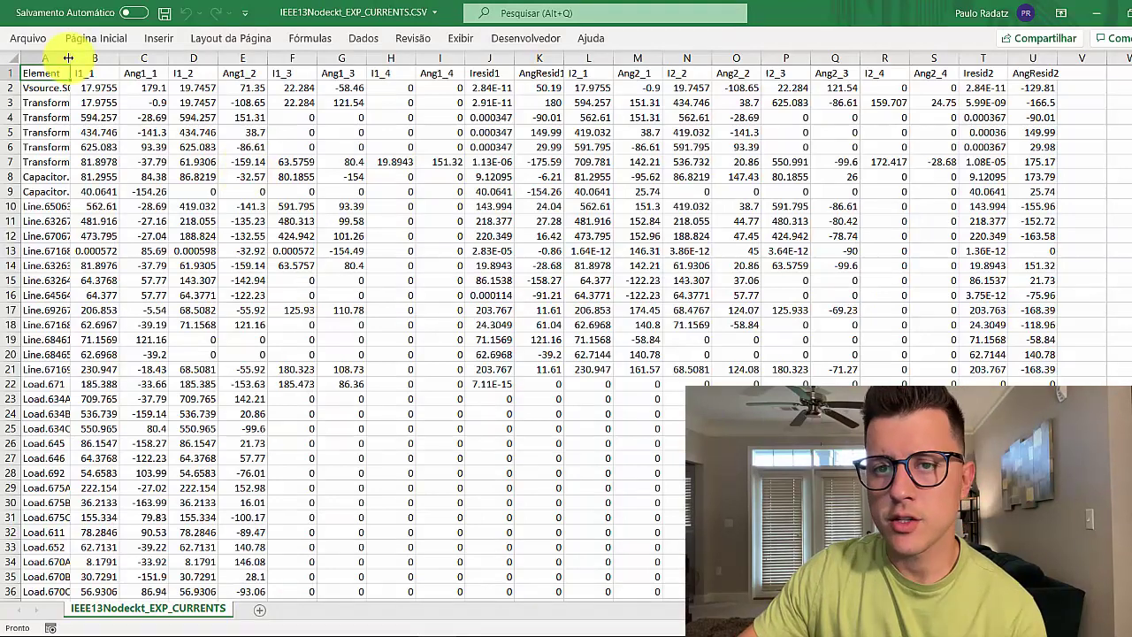
Autofit column A, then select Vsource.SOURCE's I1_2 current and the Transformer.SUB name.
double_click(71, 57)
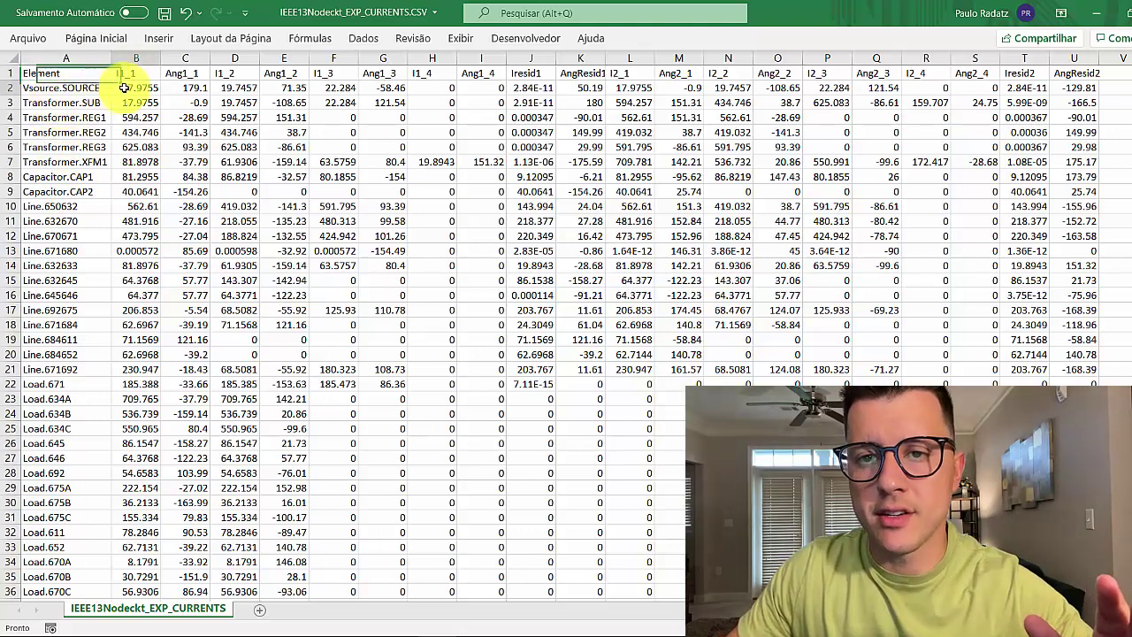
drag(235, 88, 380, 88)
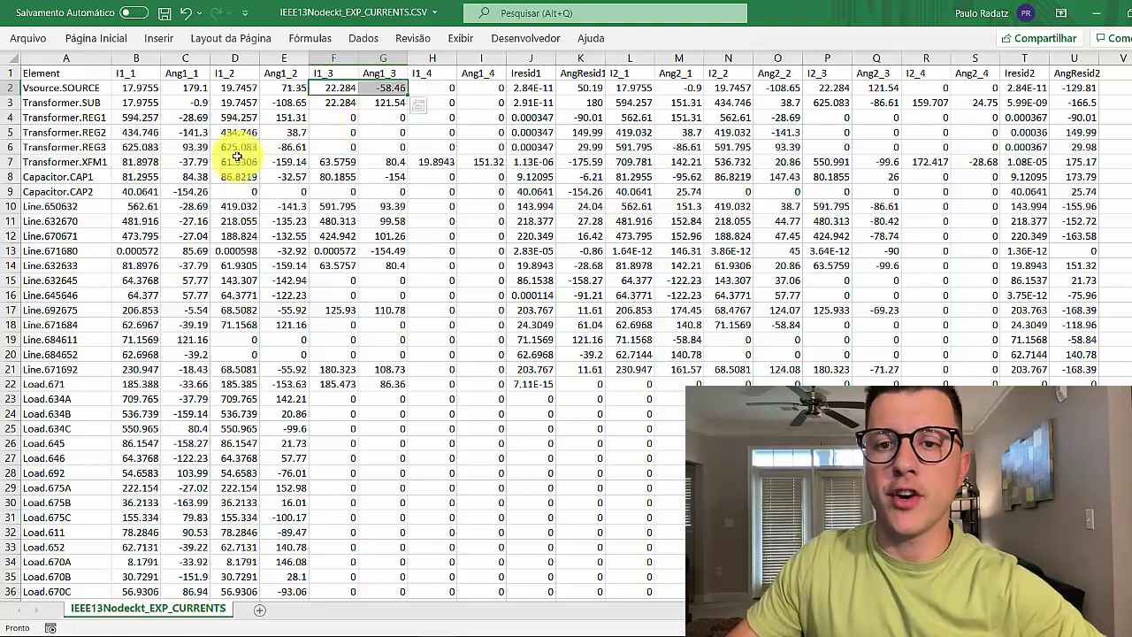
click(84, 104)
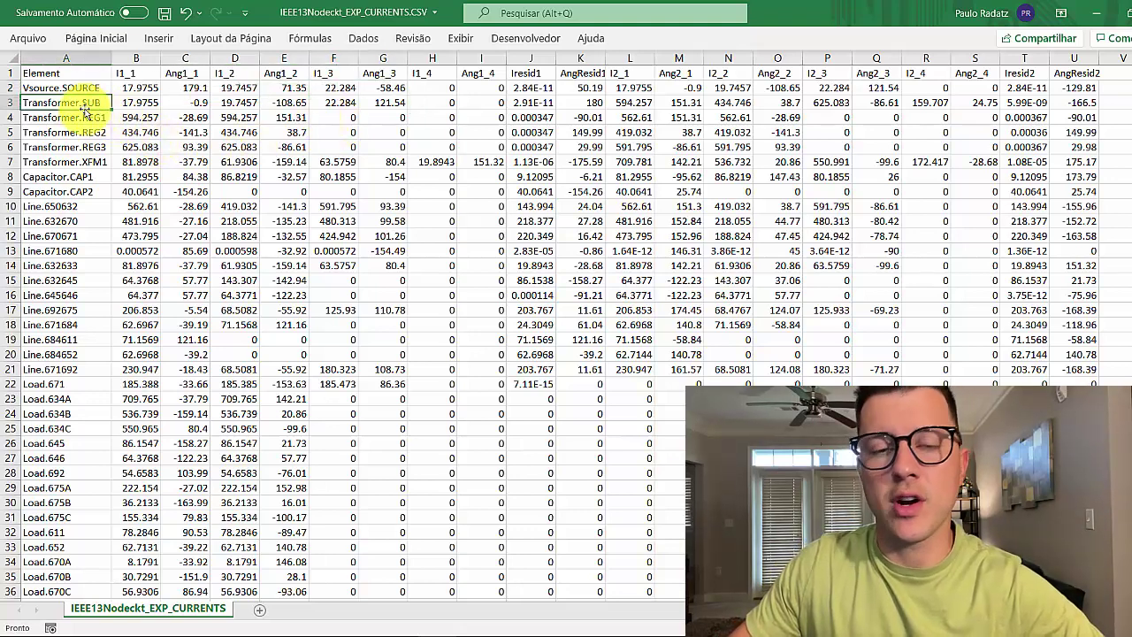
Select Transformer.SUB's I1_1, residual and I2_1 currents with their angles.
drag(128, 105, 464, 105)
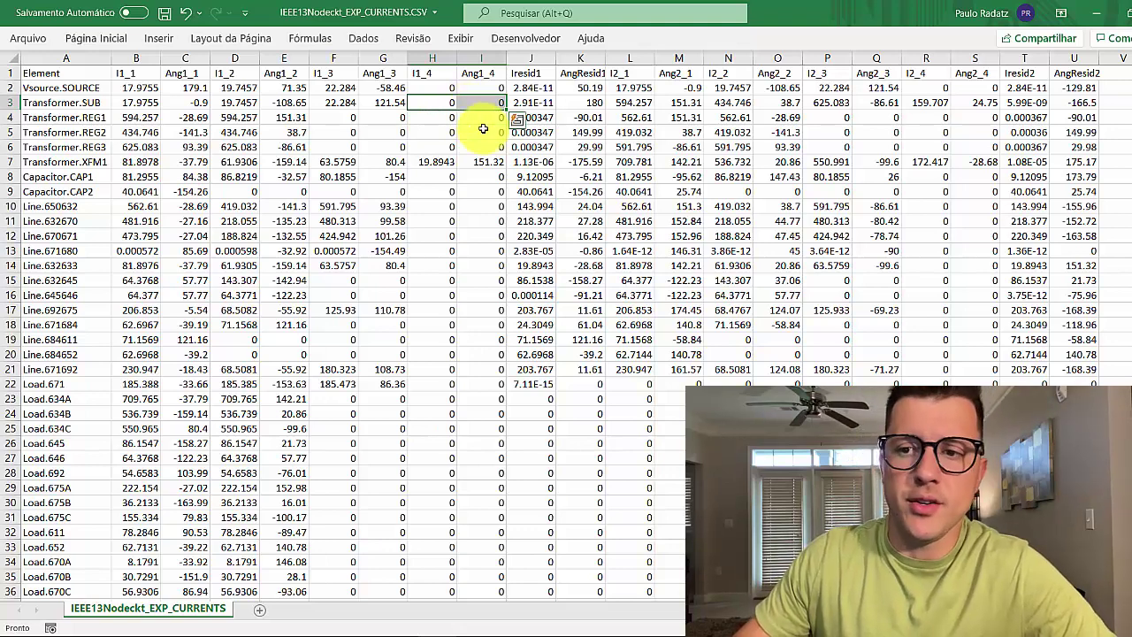
click(531, 103)
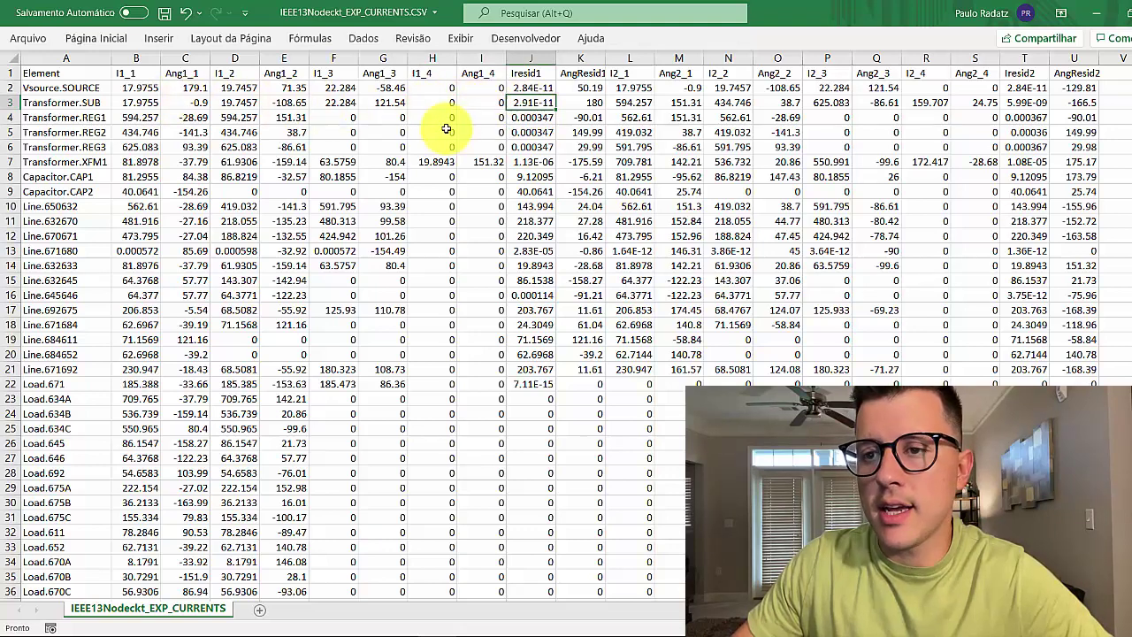
click(577, 103)
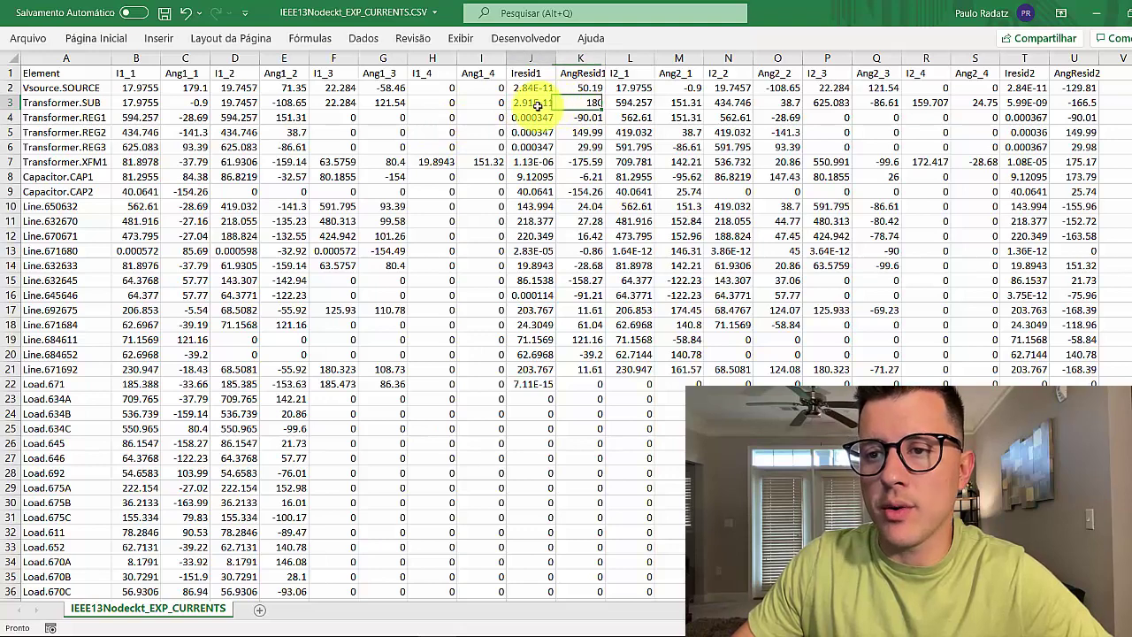
drag(541, 102, 583, 103)
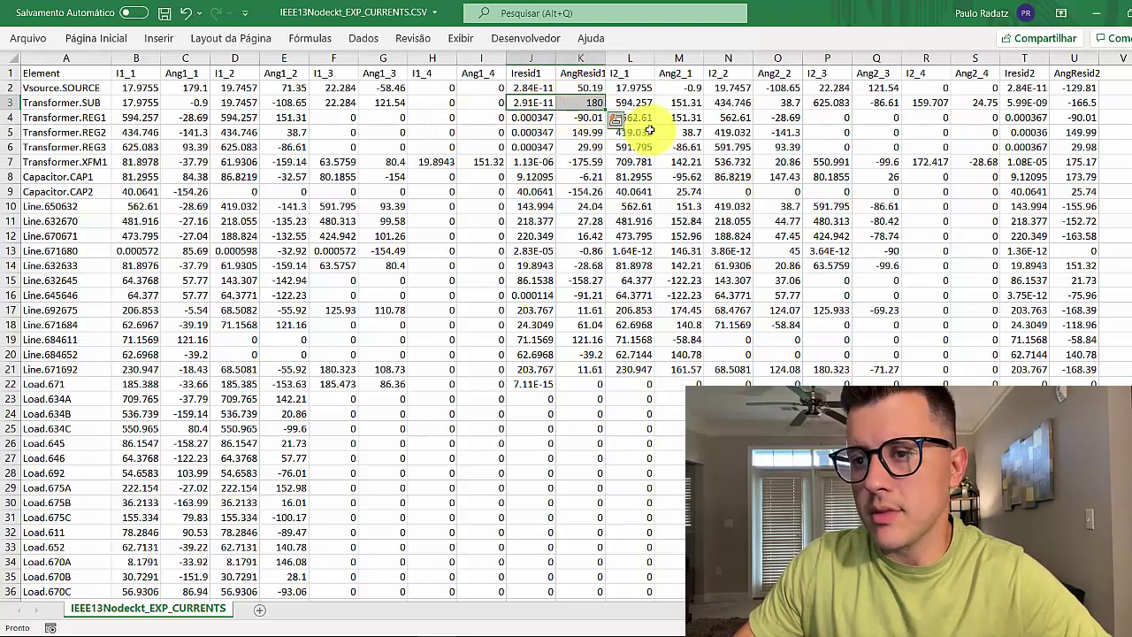
drag(634, 104, 659, 104)
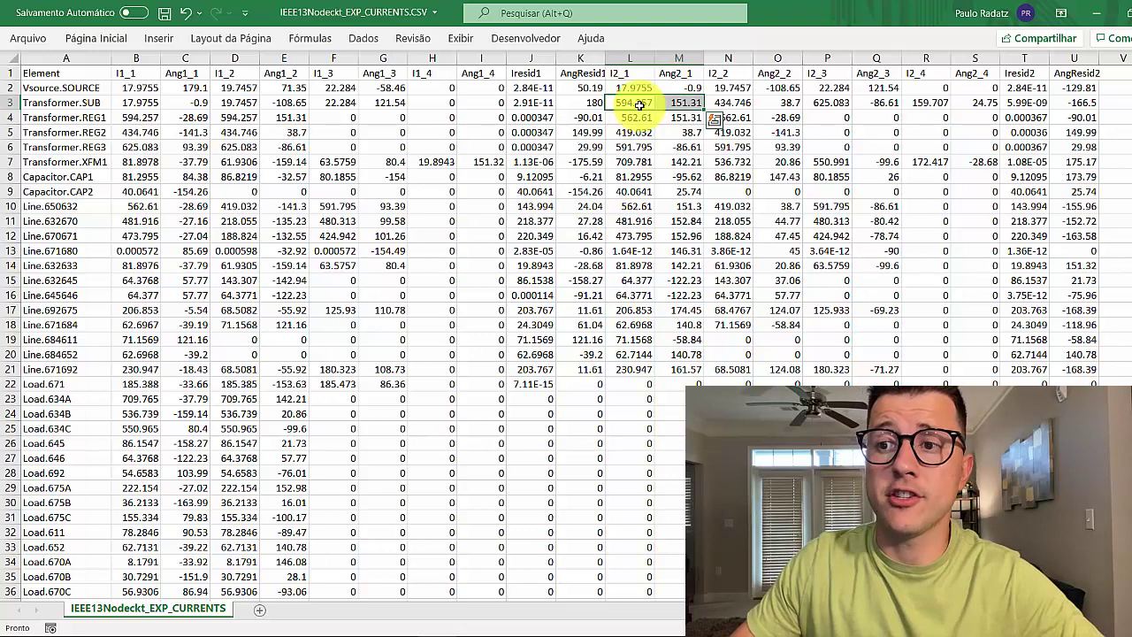
drag(731, 104, 966, 102)
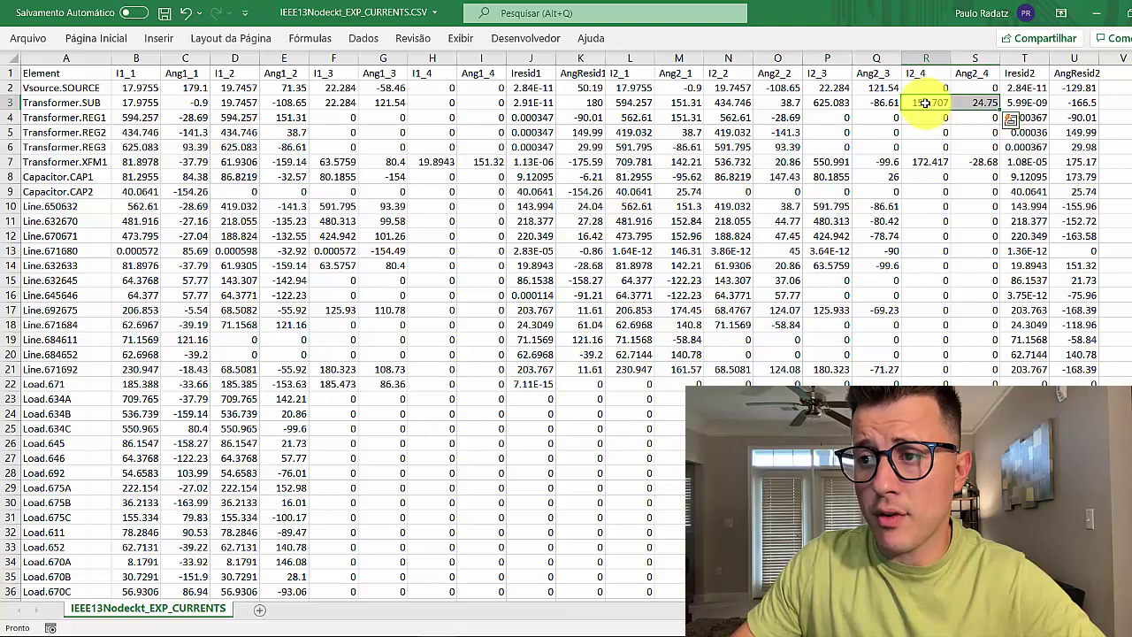
drag(926, 102, 842, 102)
drag(968, 103, 642, 103)
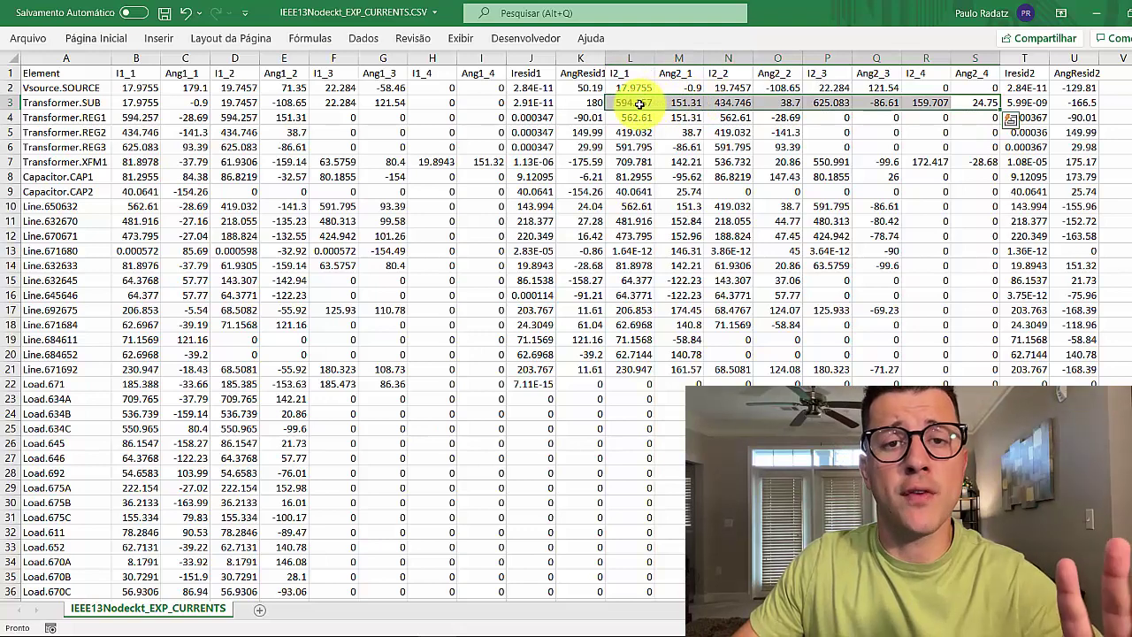
click(1025, 104)
drag(1026, 106, 1074, 107)
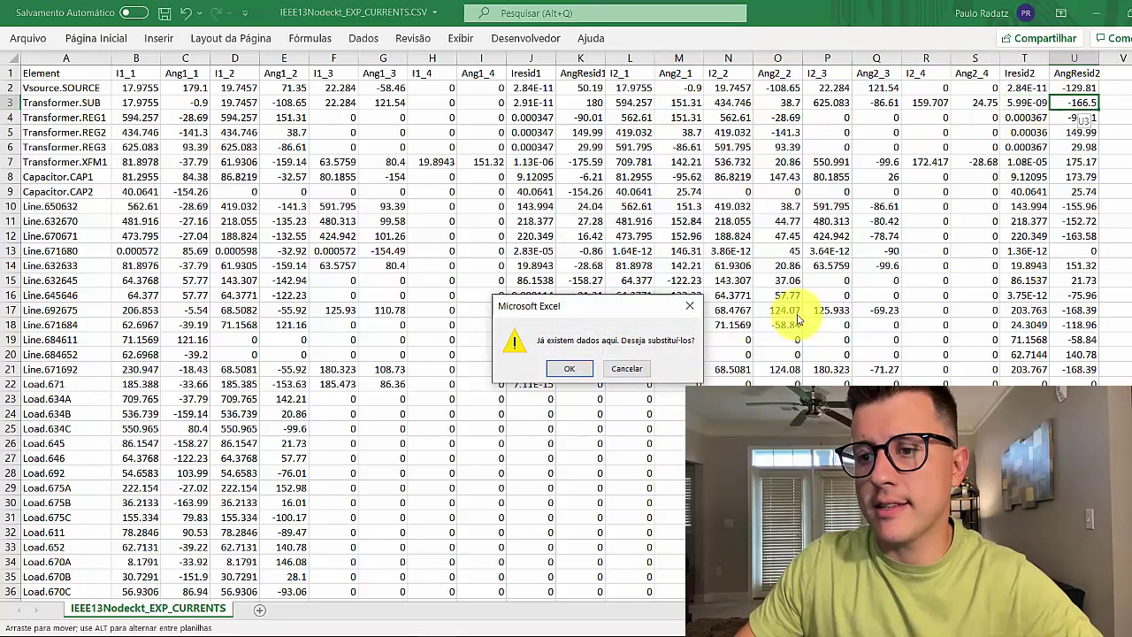
key(Escape)
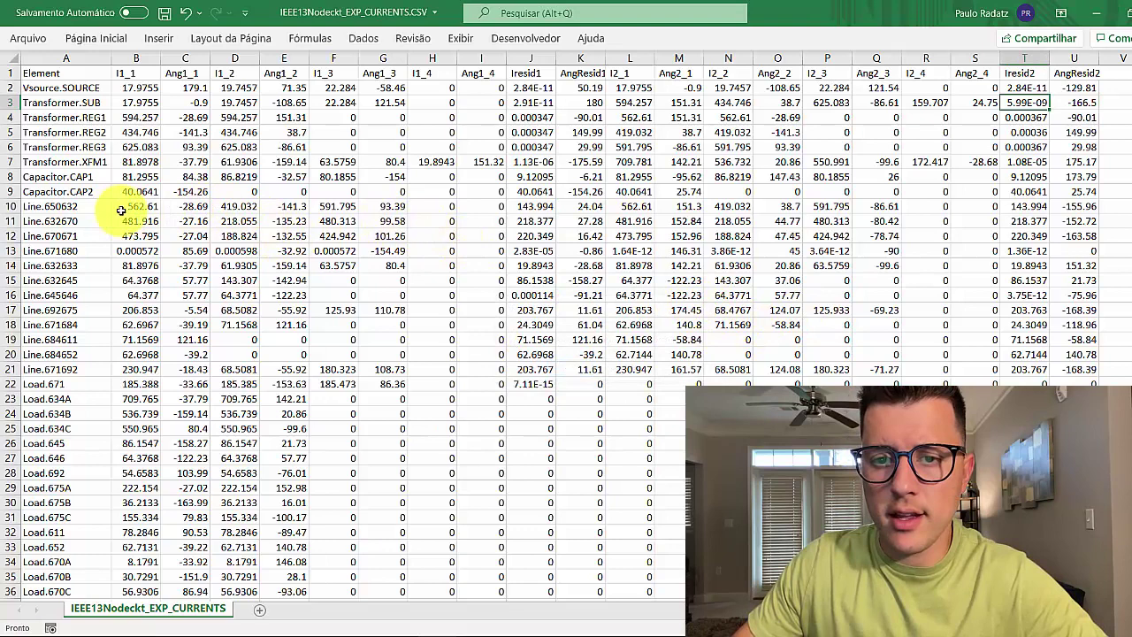
drag(124, 207, 385, 211)
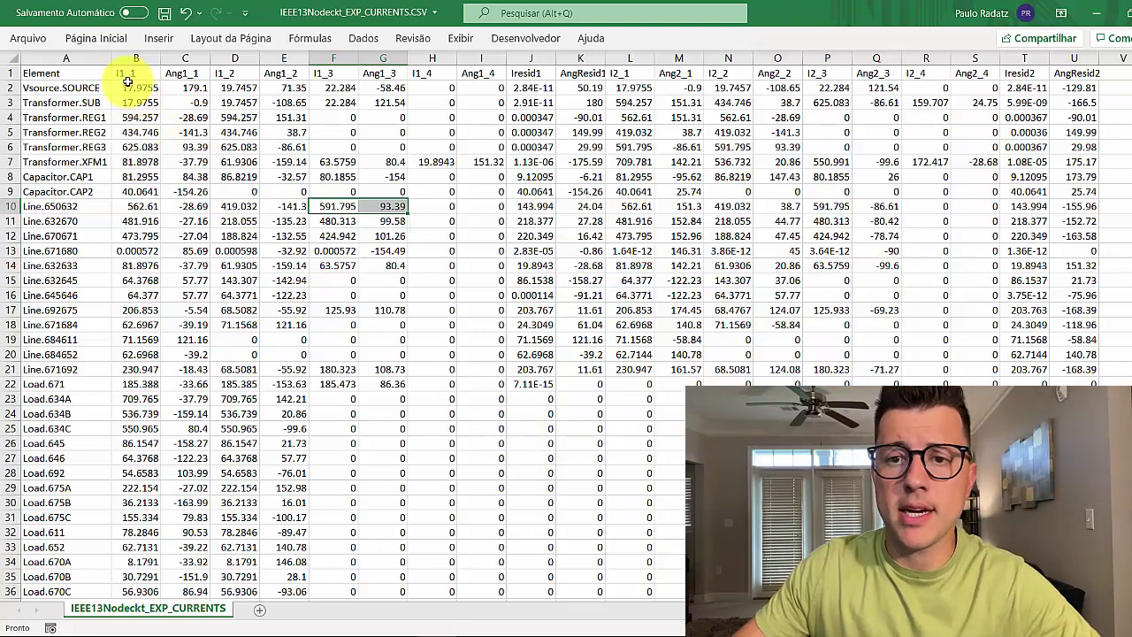
click(136, 75)
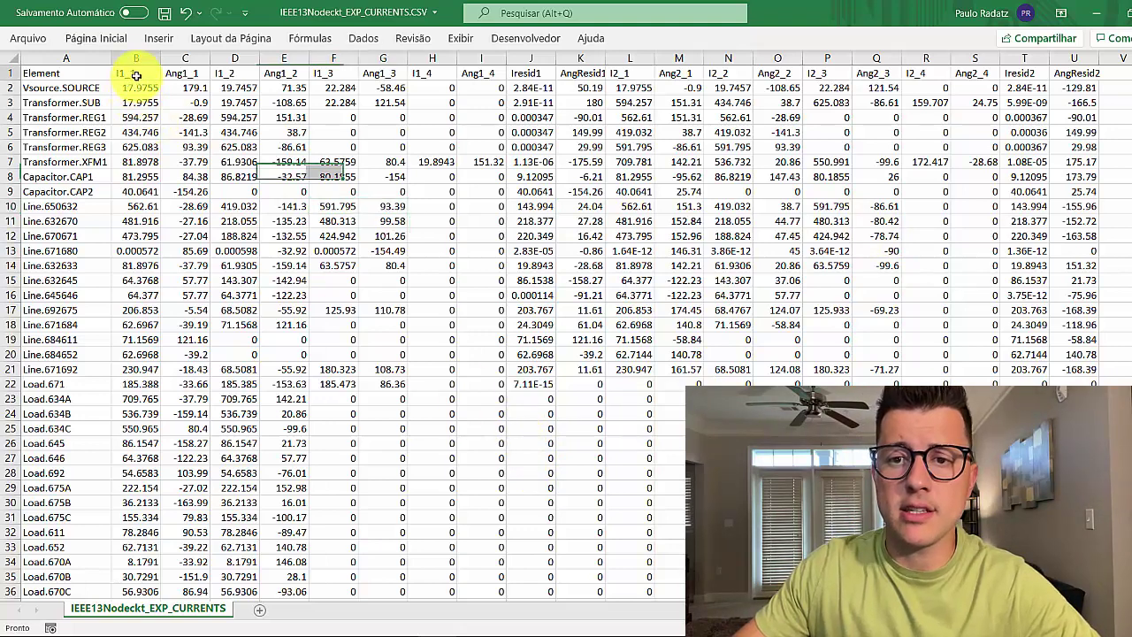
click(340, 78)
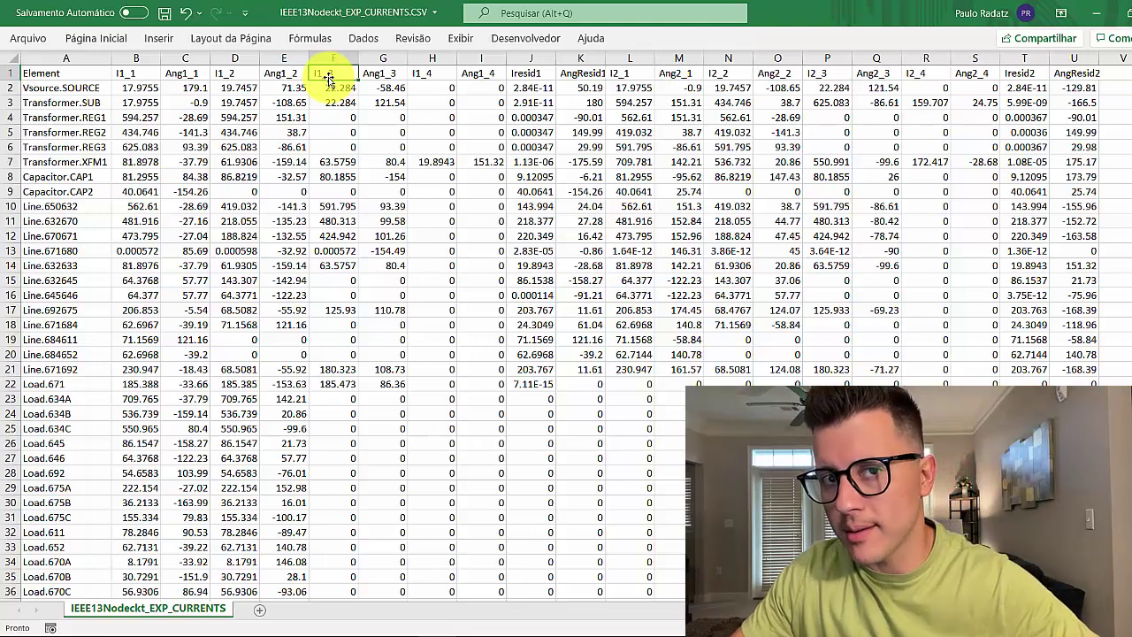
drag(148, 356, 176, 357)
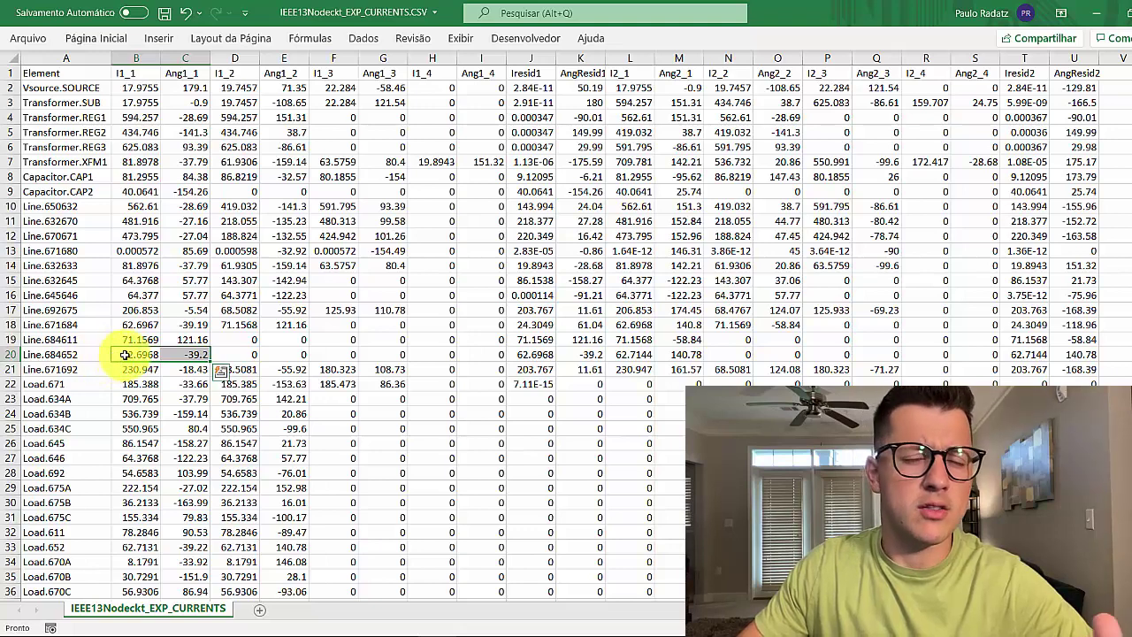
click(135, 355)
drag(135, 355, 178, 357)
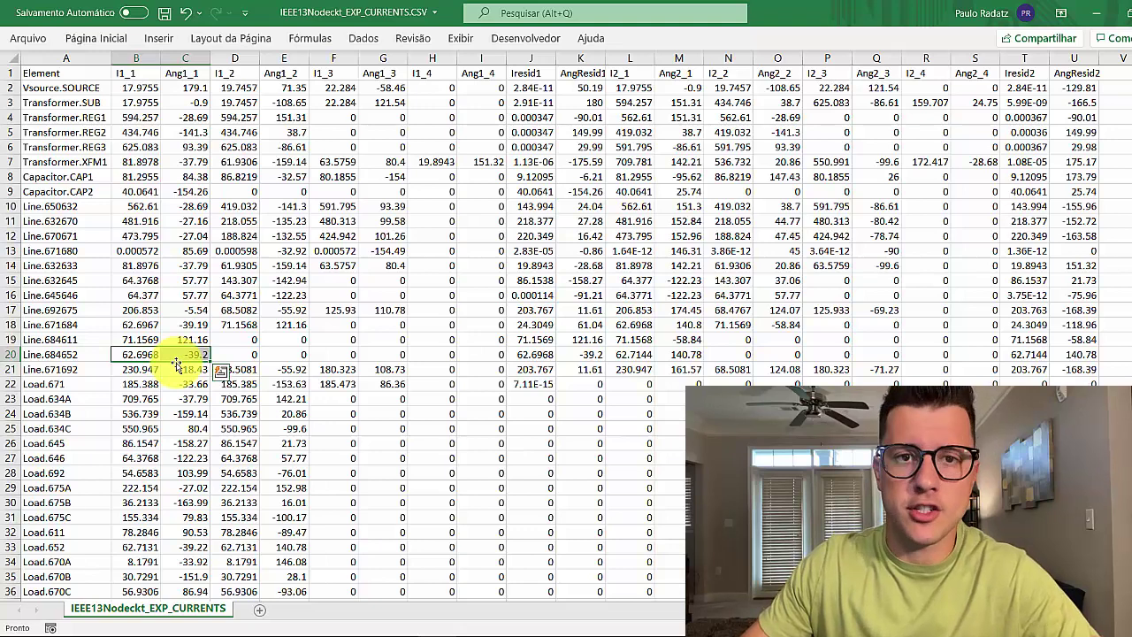
Select the block of zero-valued load currents K22:U35.
scroll(221, 380, down, 3)
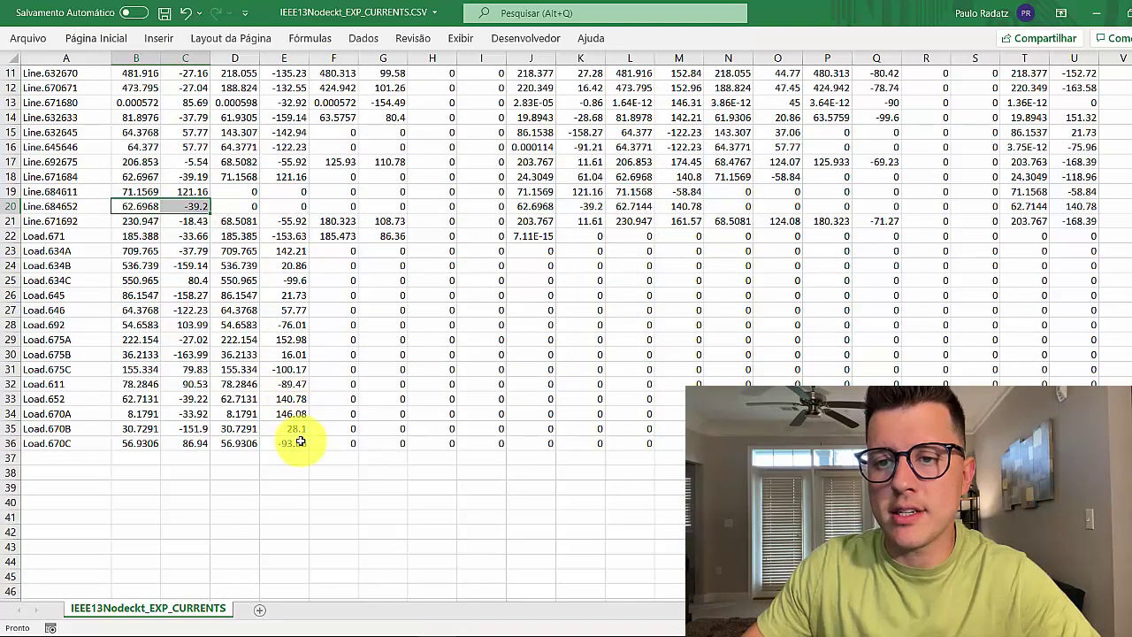
scroll(299, 443, up, 3)
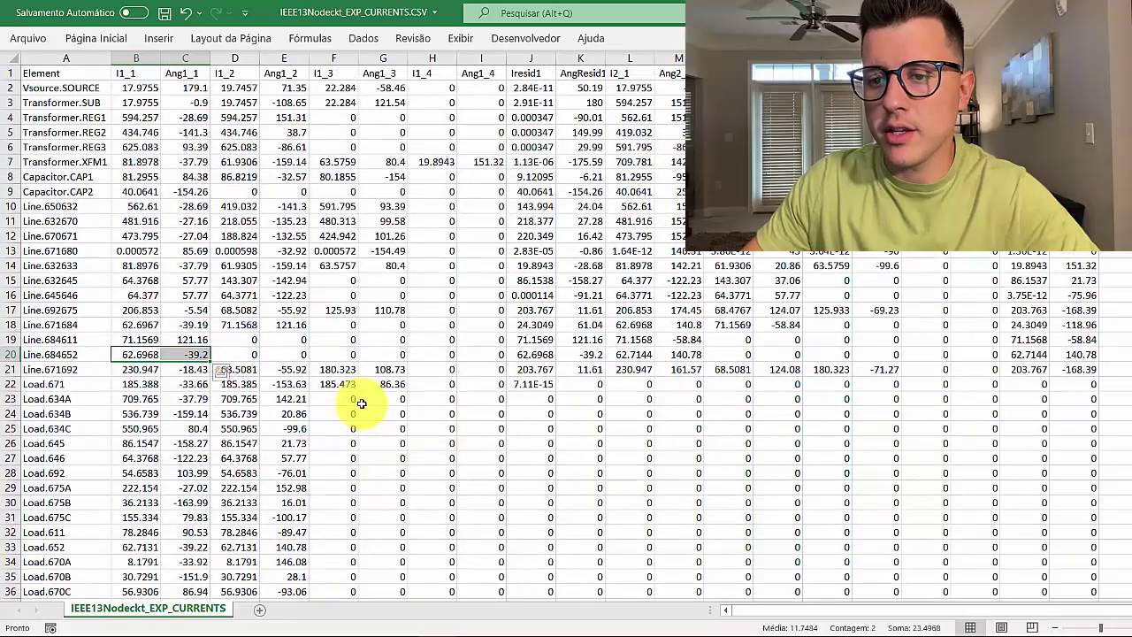
drag(426, 402, 993, 576)
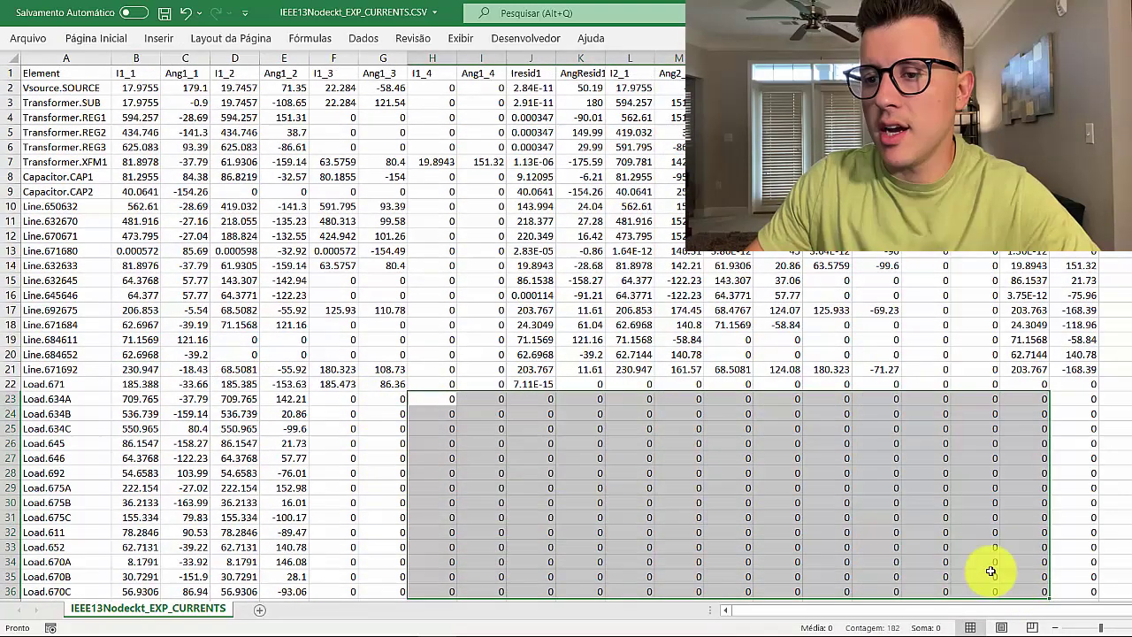
click(596, 402)
drag(598, 386, 1062, 575)
Close the currents workbook with Ctrl+W.
scroll(348, 417, down, 3)
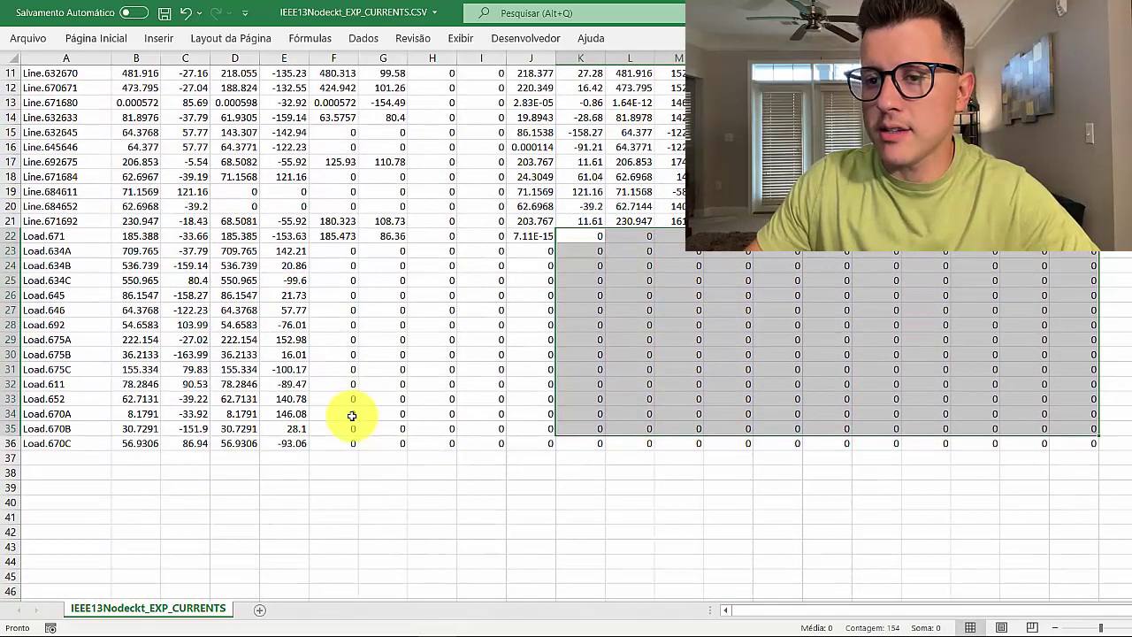
scroll(351, 415, up, 3)
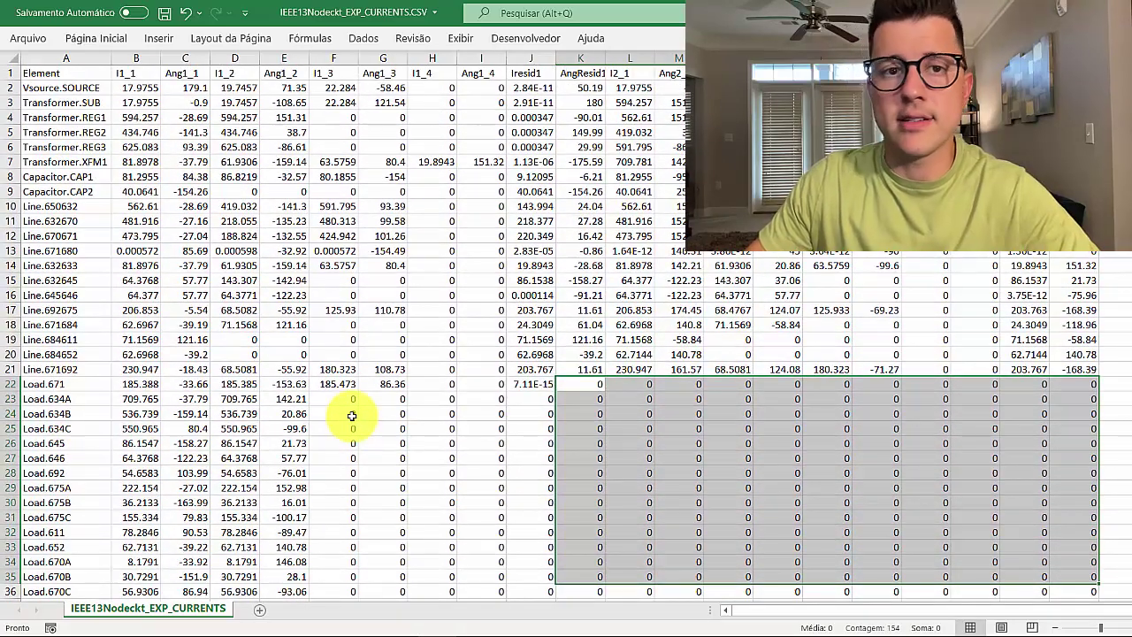
key(ctrl+w)
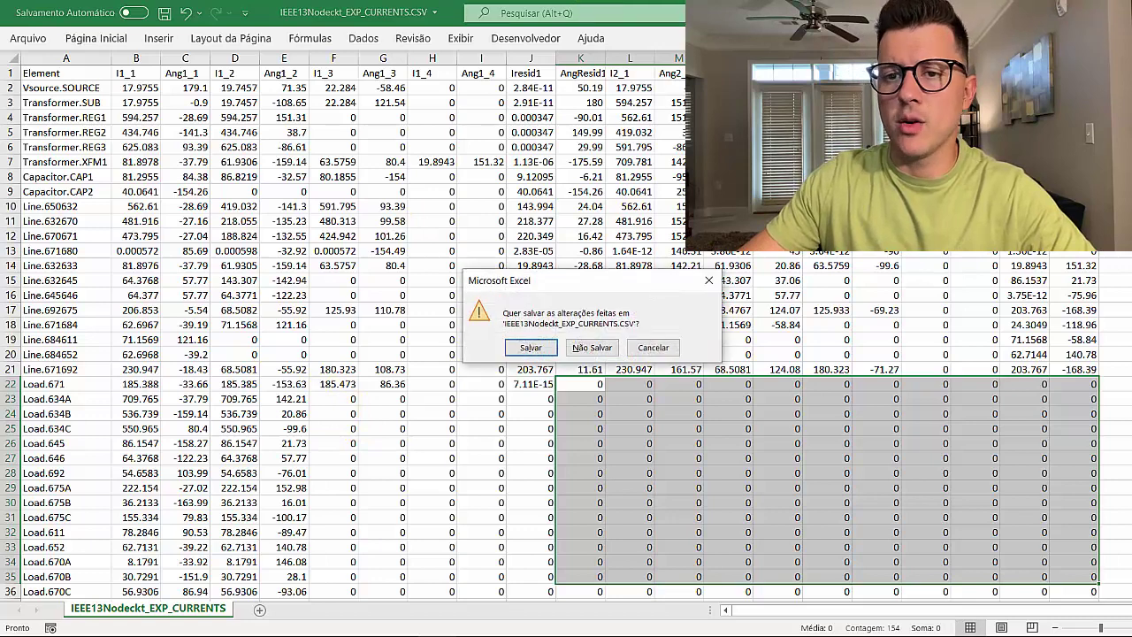
Close the currents workbook without saving and export the sequence currents to CSV.
click(592, 348)
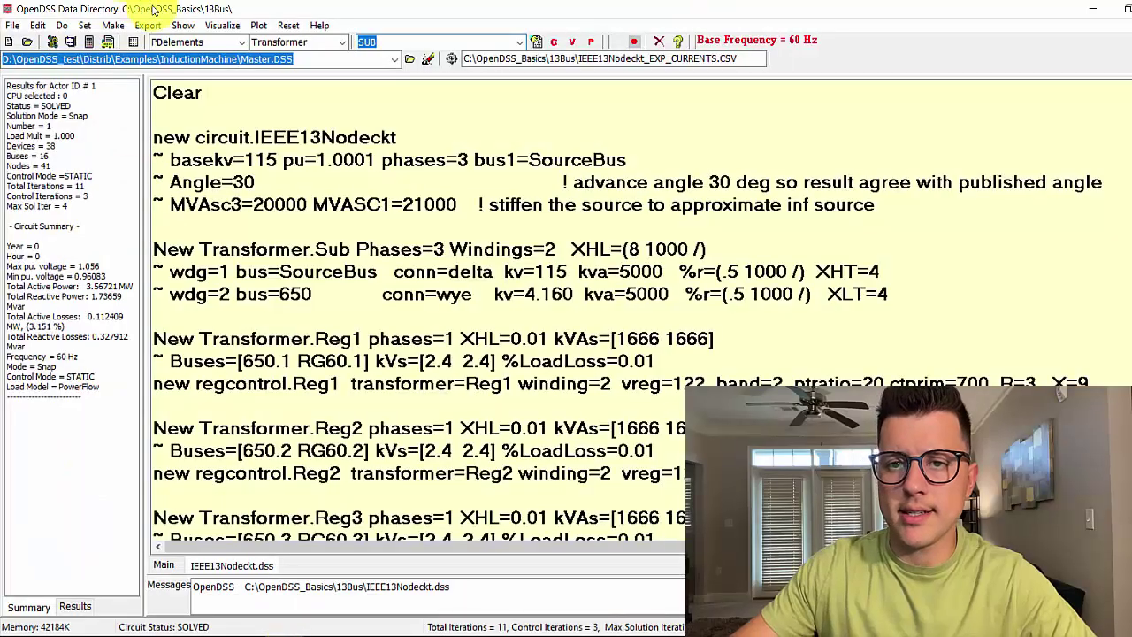
click(148, 24)
mouse_move(175, 82)
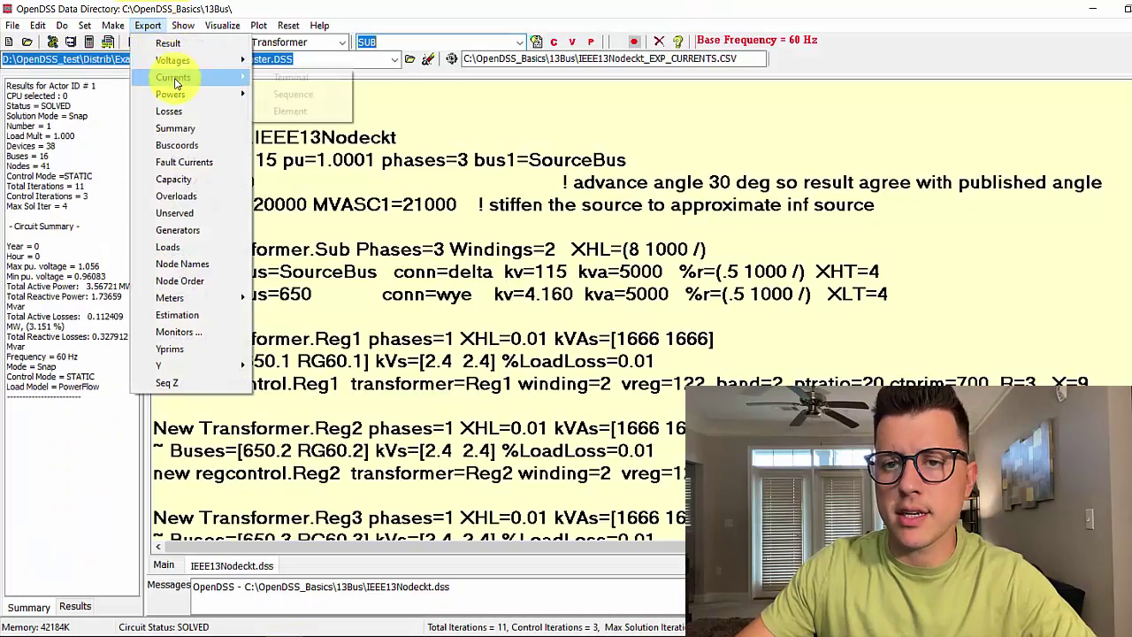
click(285, 94)
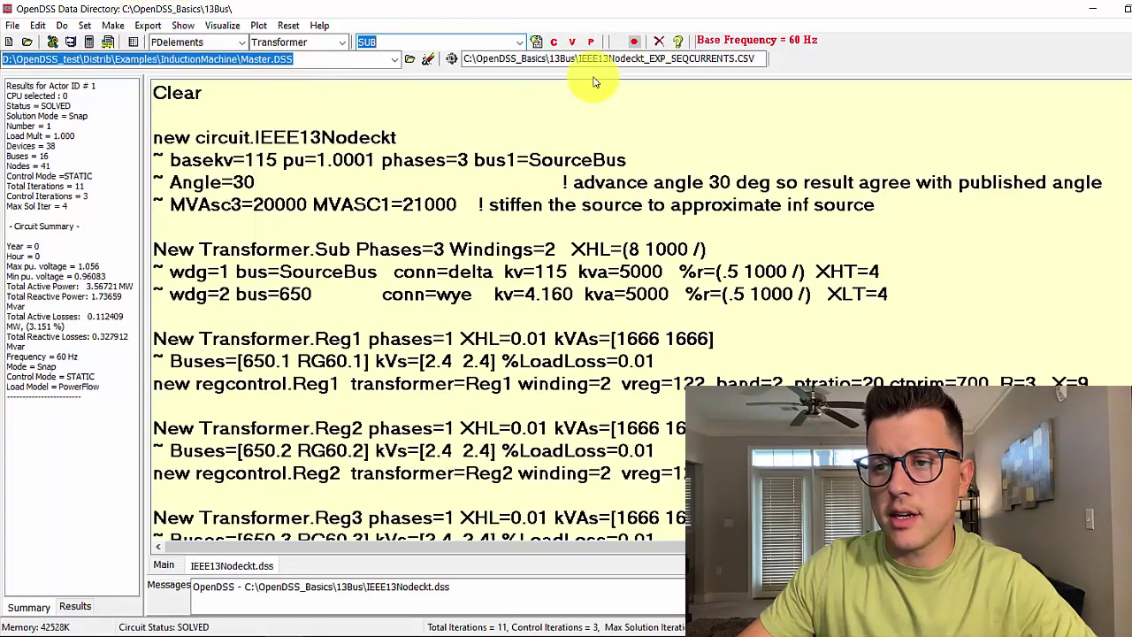
Open IEEE13Nodeckt_EXP_SEQCURRENTS.CSV in Excel from the 13Bus folder.
click(359, 635)
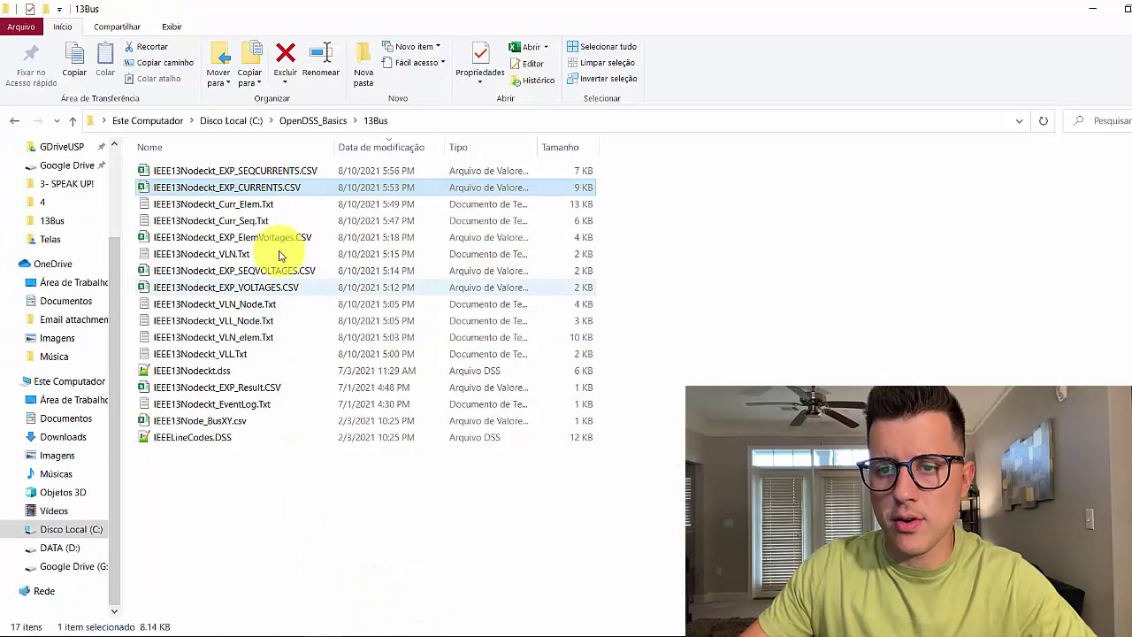
click(288, 170)
double_click(288, 169)
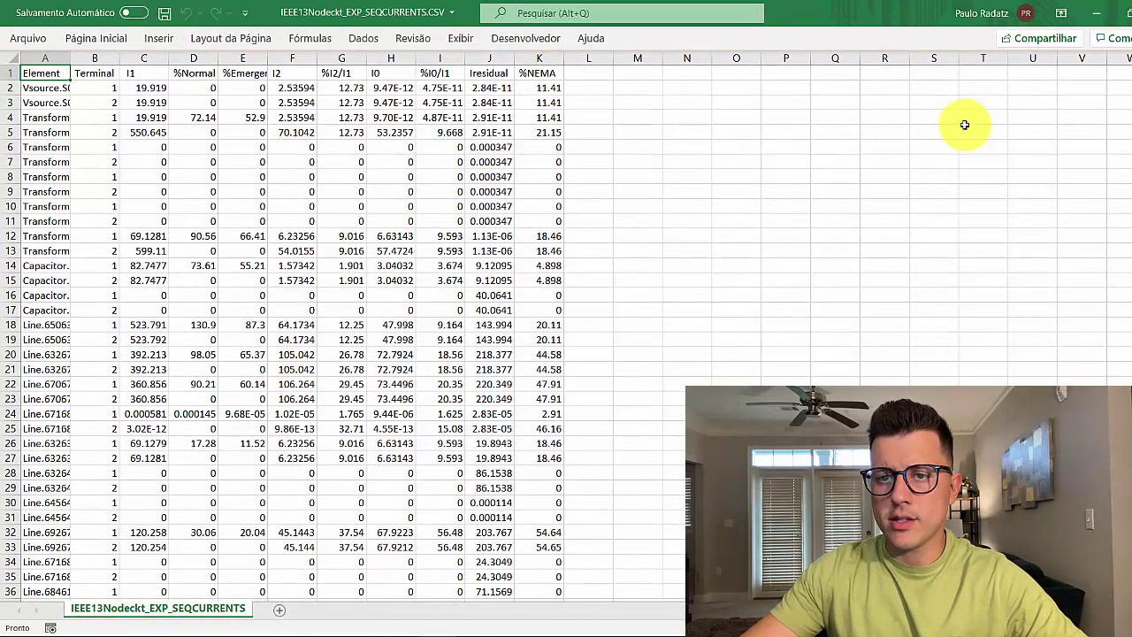
Autofit column A and highlight the Vsource, Transformer.SUB, Line.650632 and load rows.
double_click(71, 57)
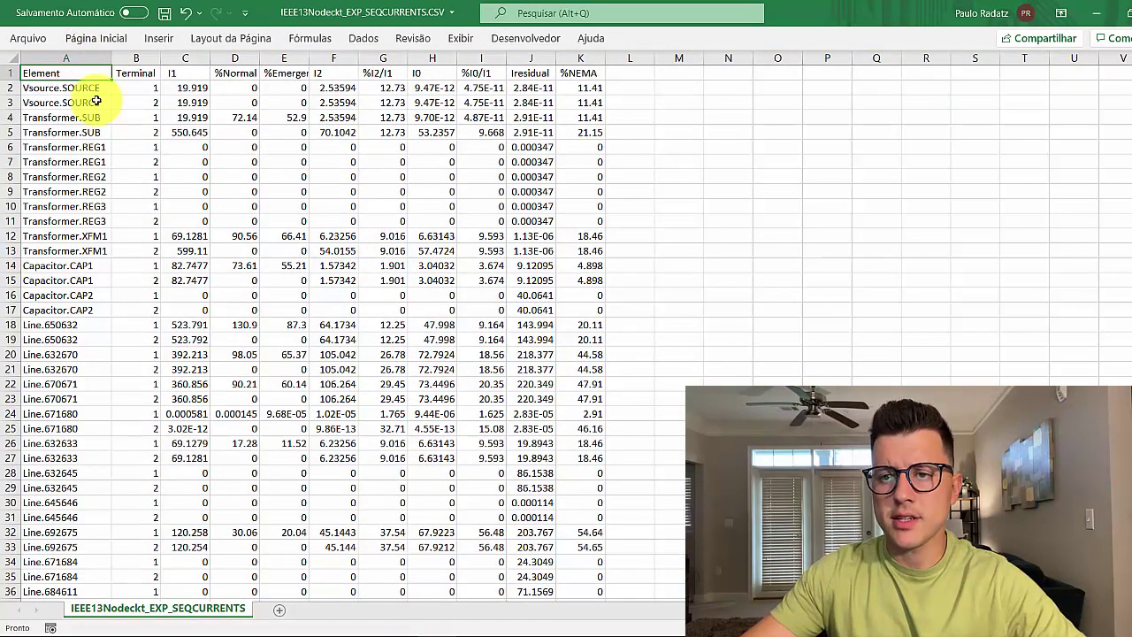
click(63, 87)
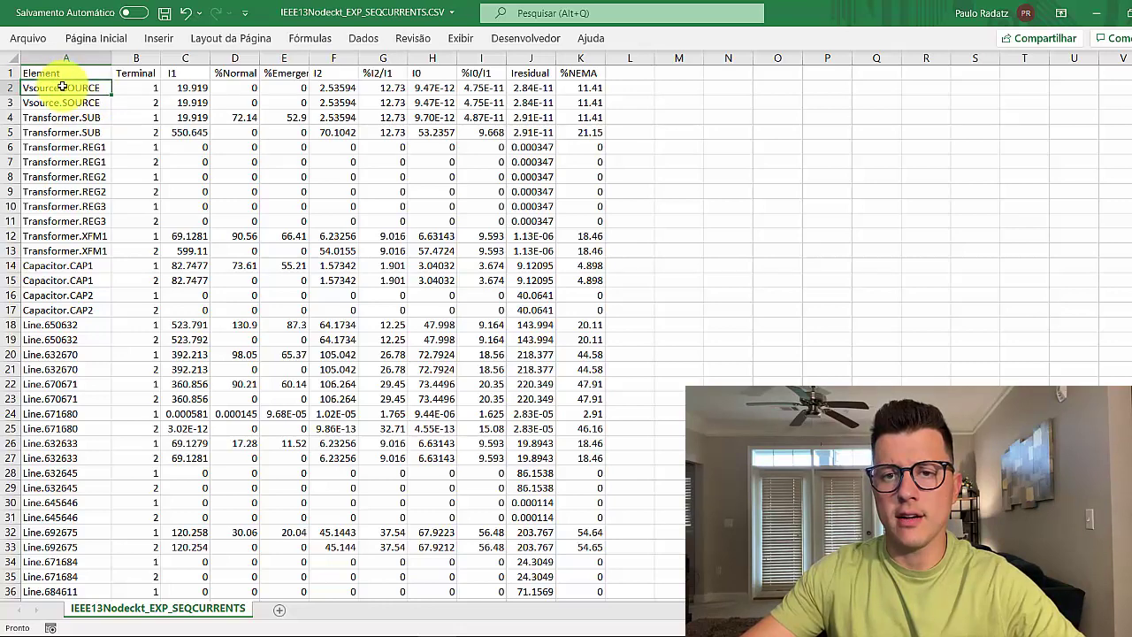
drag(63, 118, 66, 132)
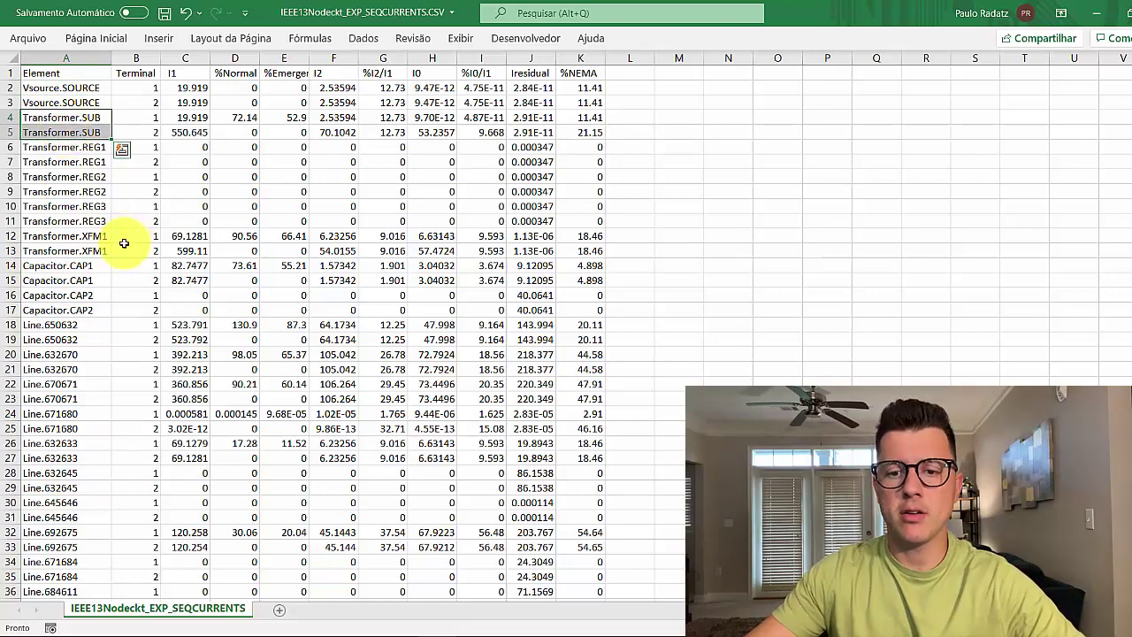
drag(55, 324, 45, 384)
scroll(70, 305, down, 6)
click(45, 384)
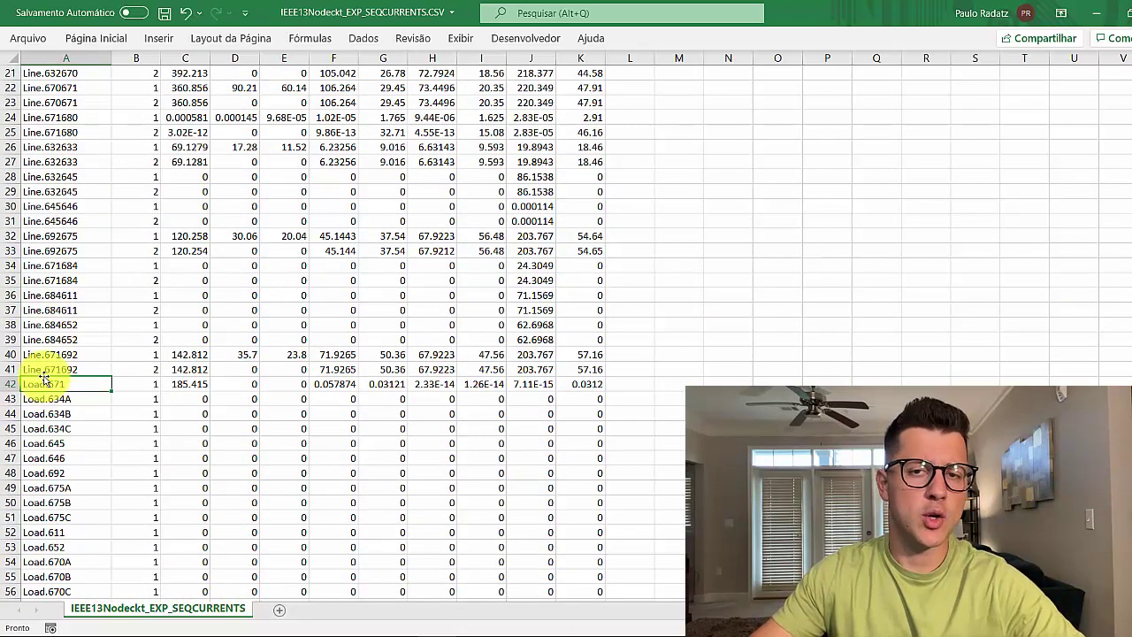
scroll(64, 345, up, 7)
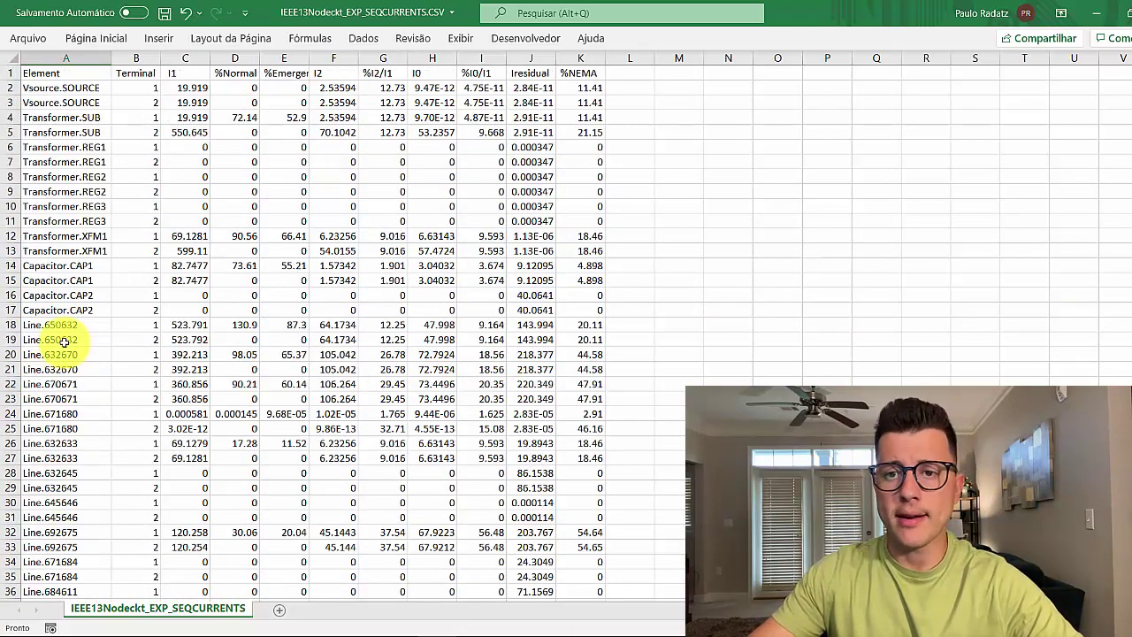
Highlight the source's terminals and its I1 19.919, %I2/I1 12.73 and I0 9.47E-12 values.
click(140, 89)
click(152, 101)
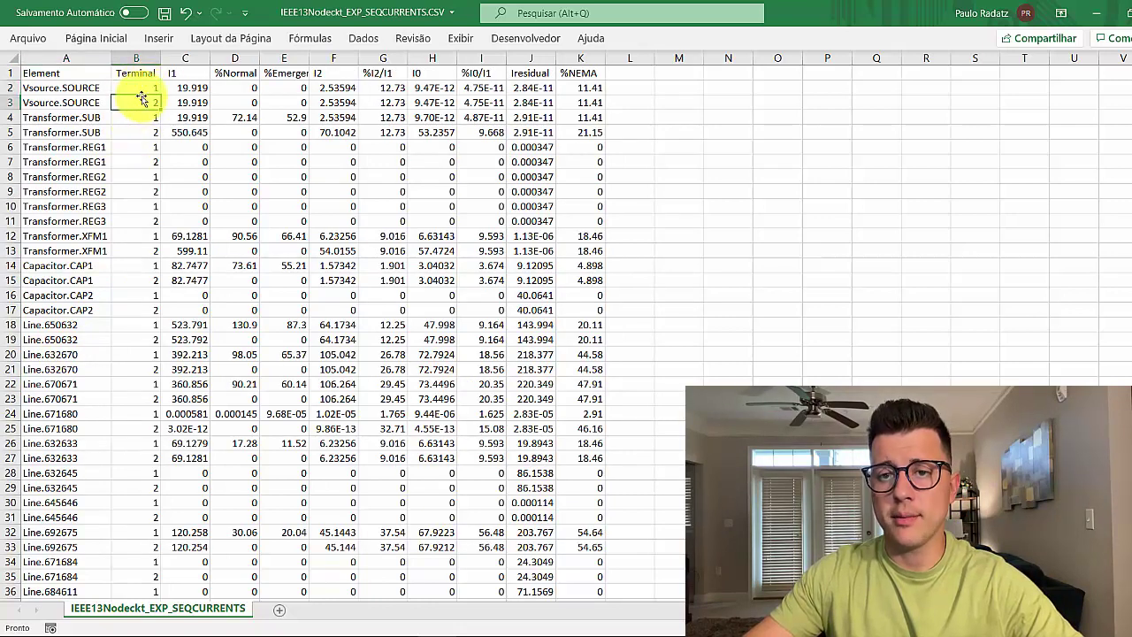
click(190, 88)
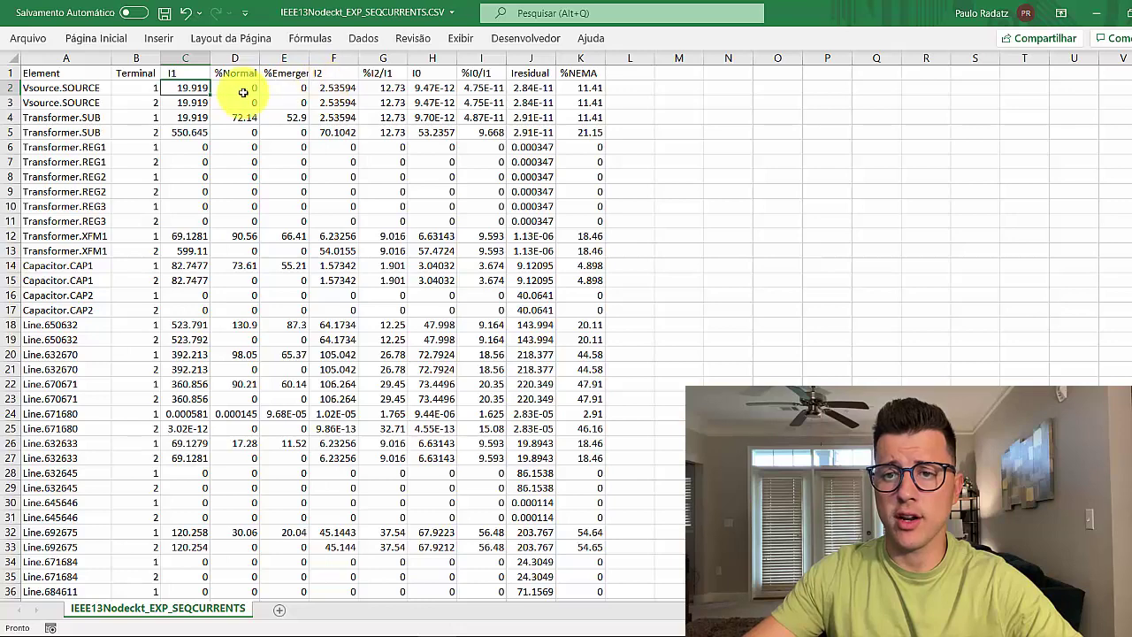
click(329, 89)
key(Right)
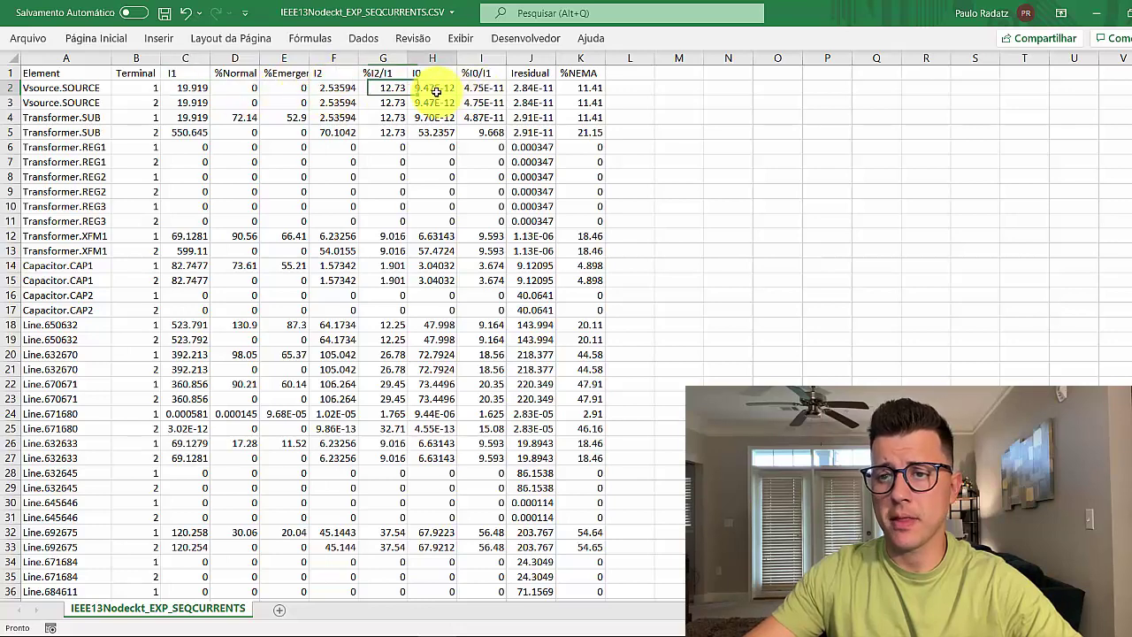
click(436, 90)
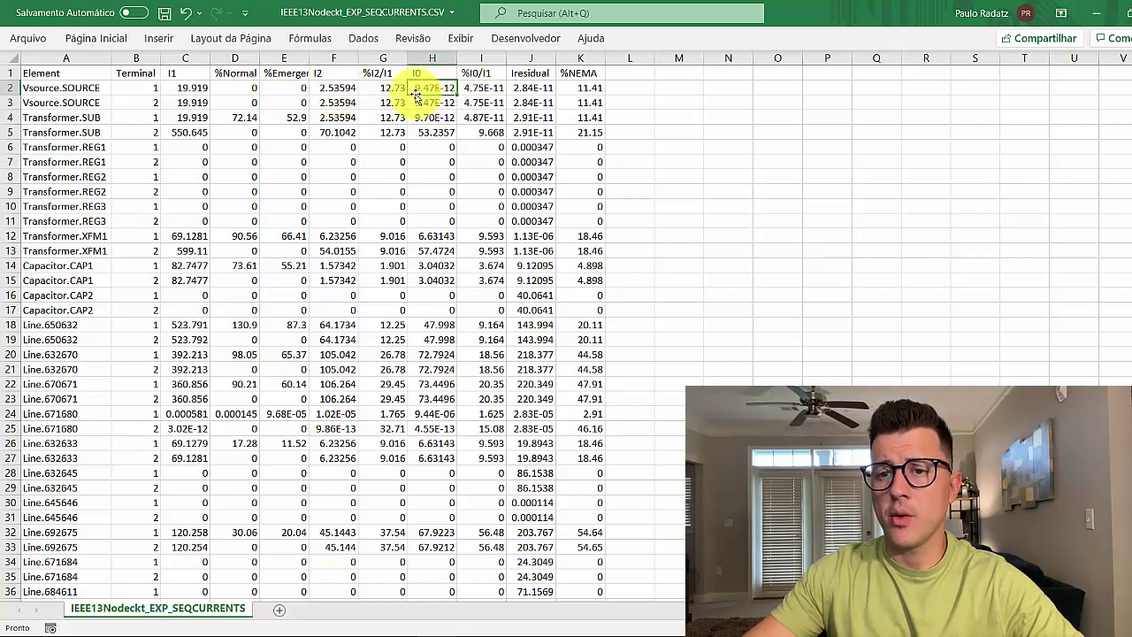
Point out the %I0/I1, %I2/I1, %NEMA and Iresidual columns, then return to OpenDSS.
click(486, 74)
click(386, 76)
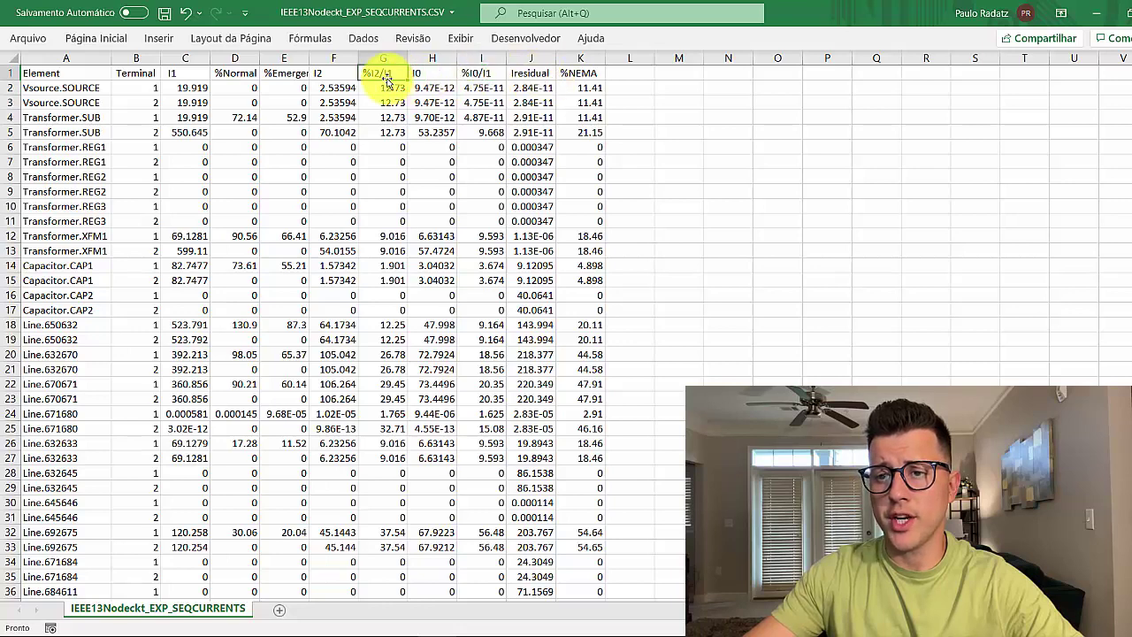
click(576, 77)
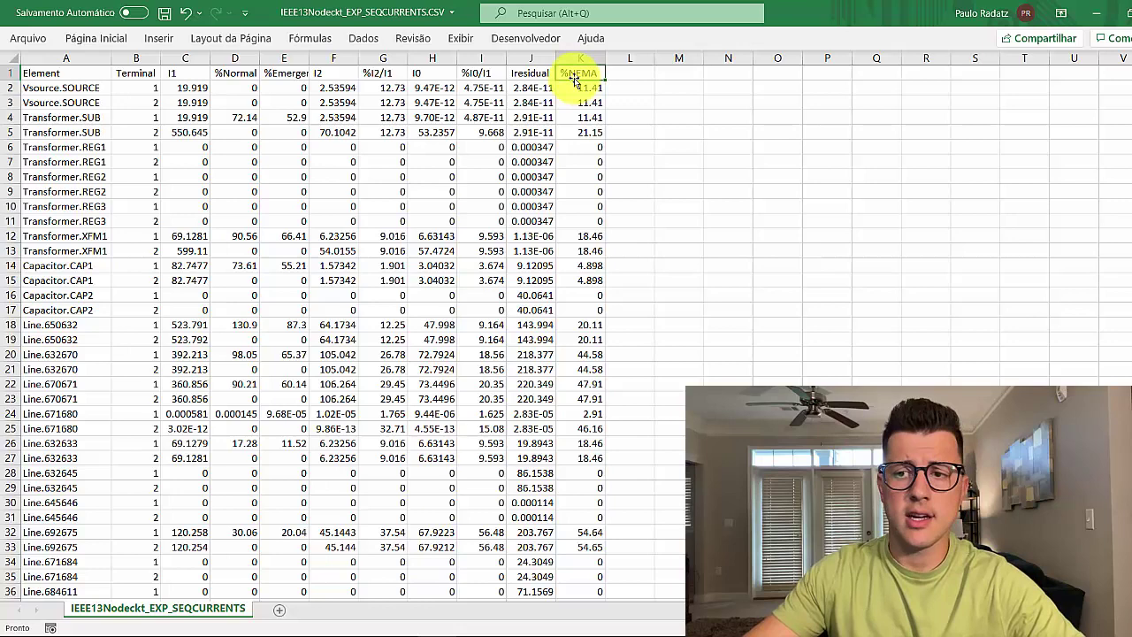
click(539, 75)
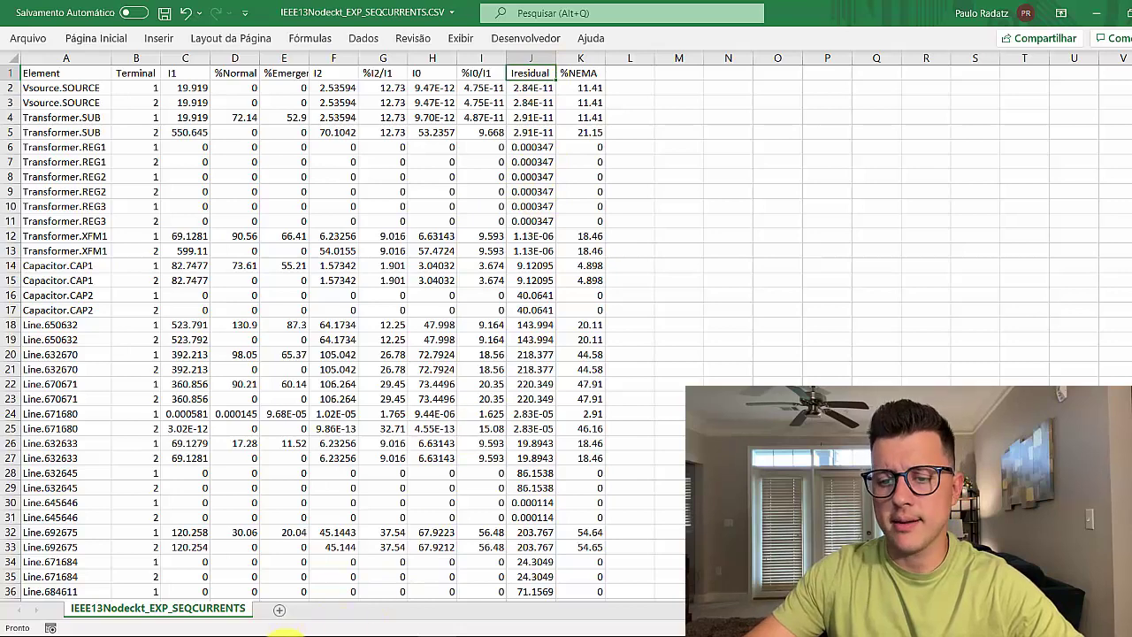
click(283, 632)
Show the Currents Seq report in Notepad, snapped right beside the Excel sheet on the left.
click(182, 25)
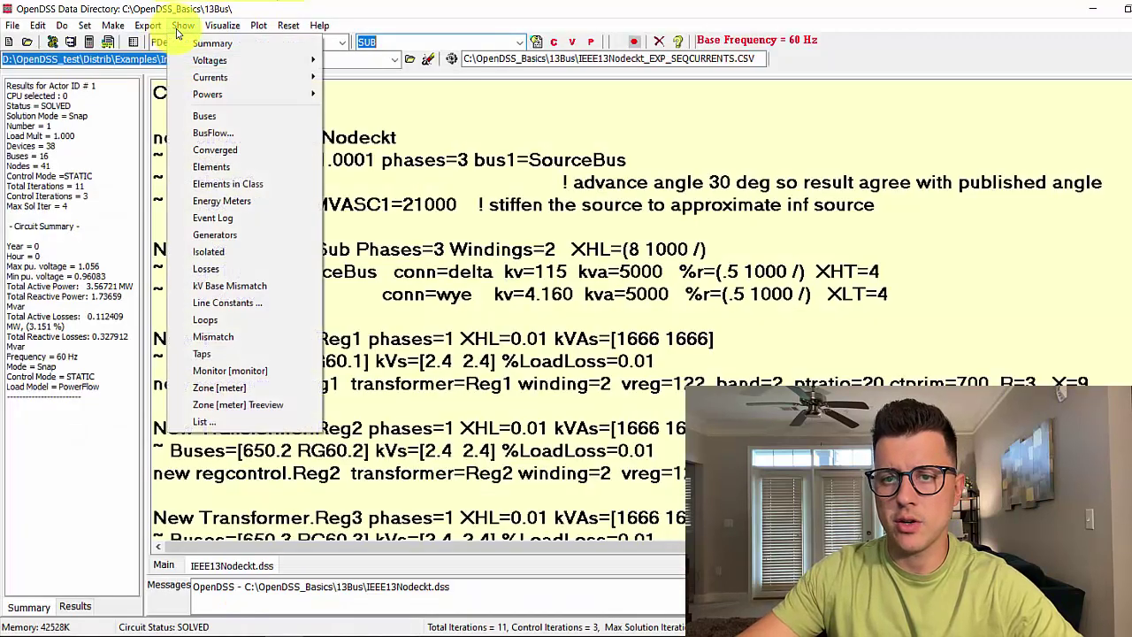
mouse_move(215, 78)
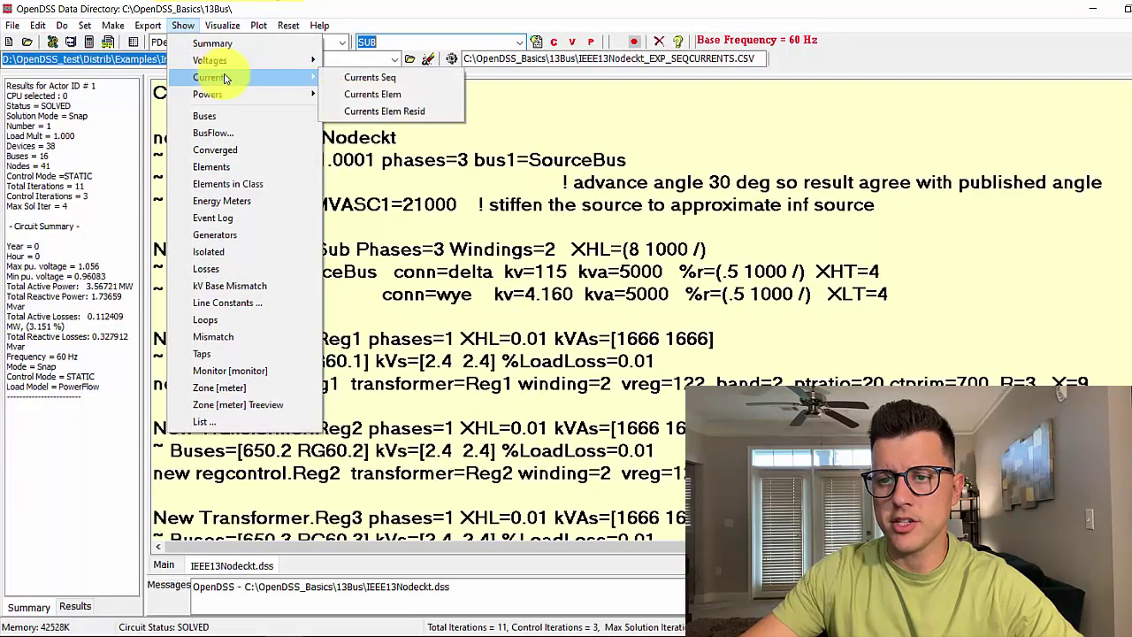
click(370, 78)
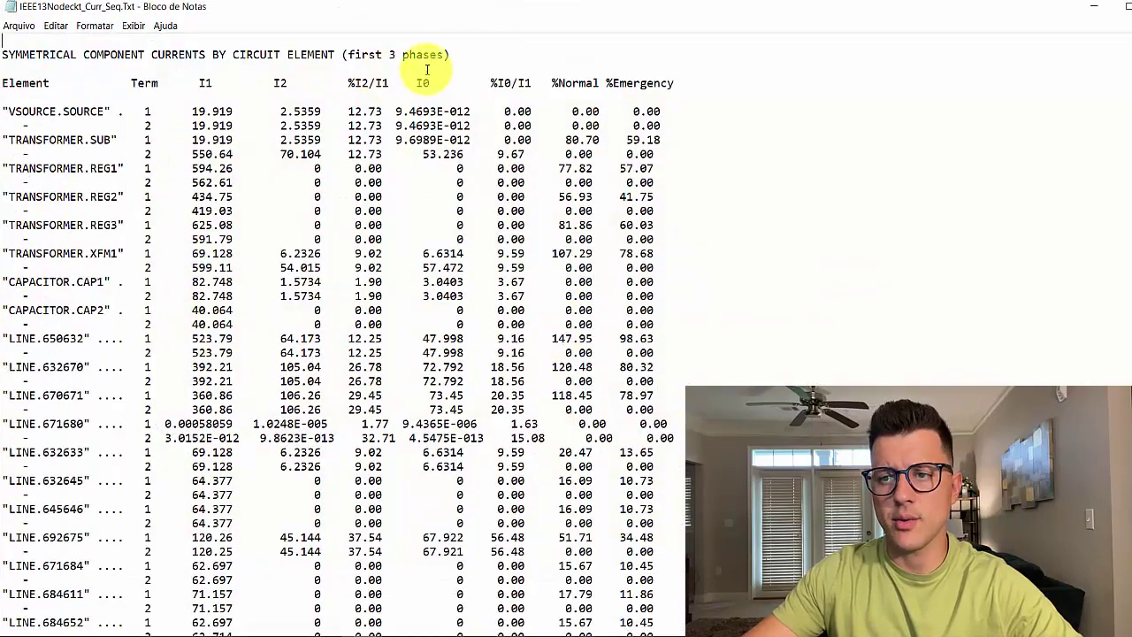
drag(493, 13, 1131, 141)
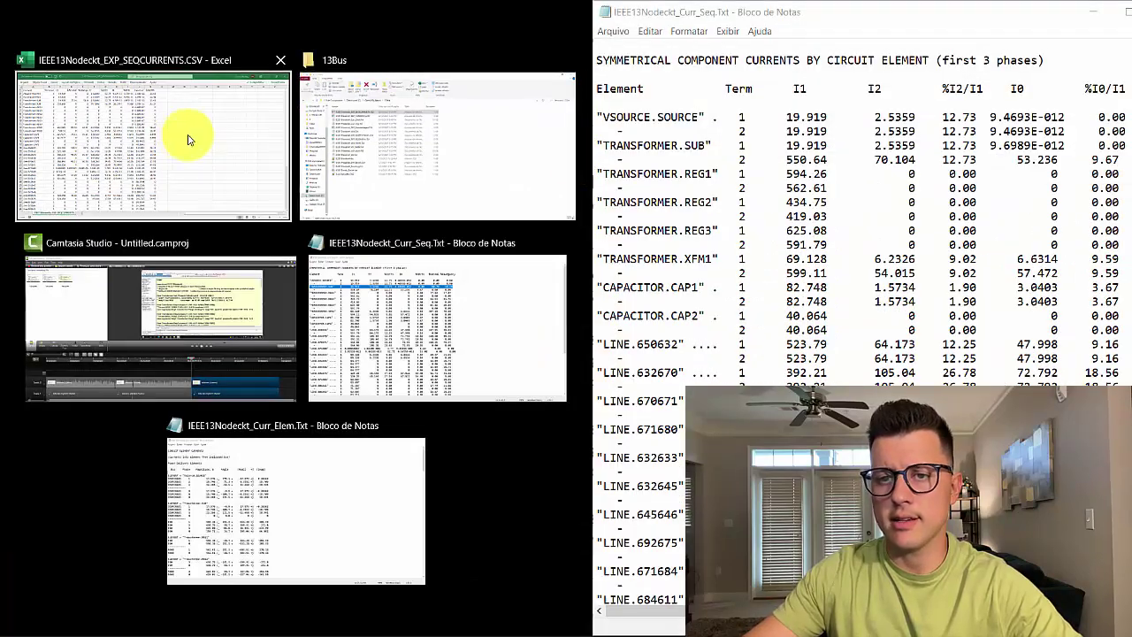
click(187, 139)
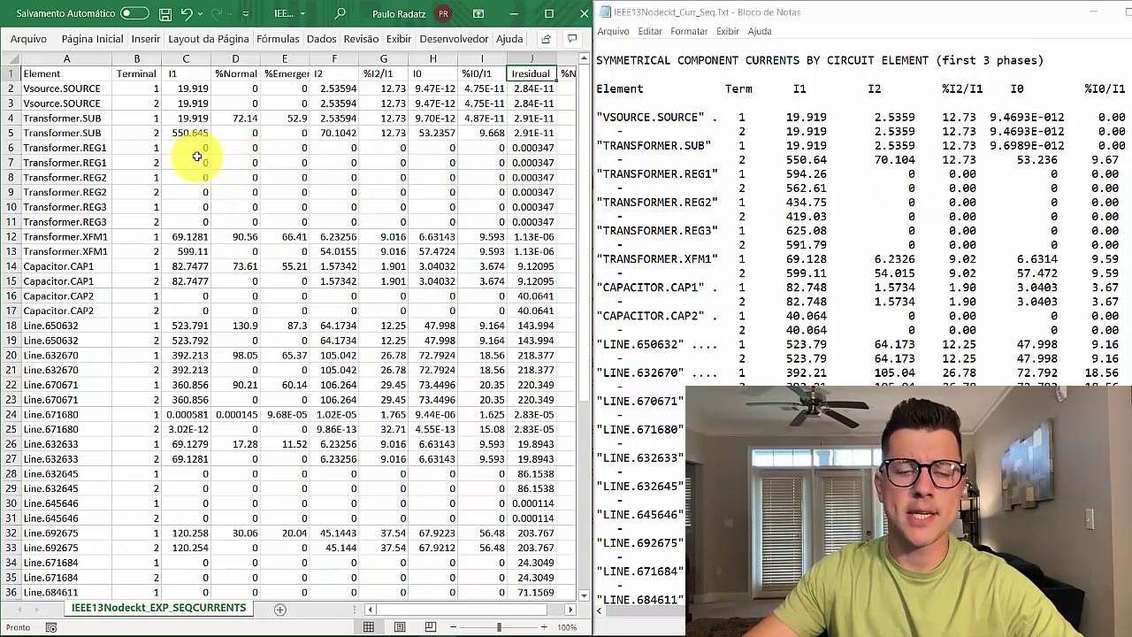
drag(185, 146, 195, 226)
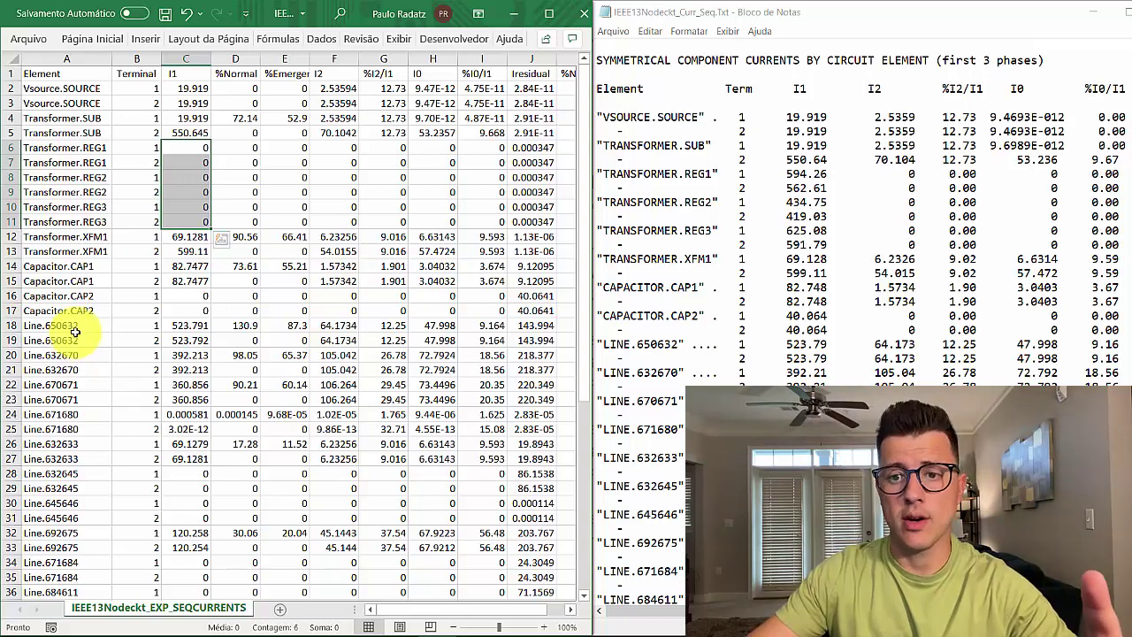
scroll(864, 336, right, 3)
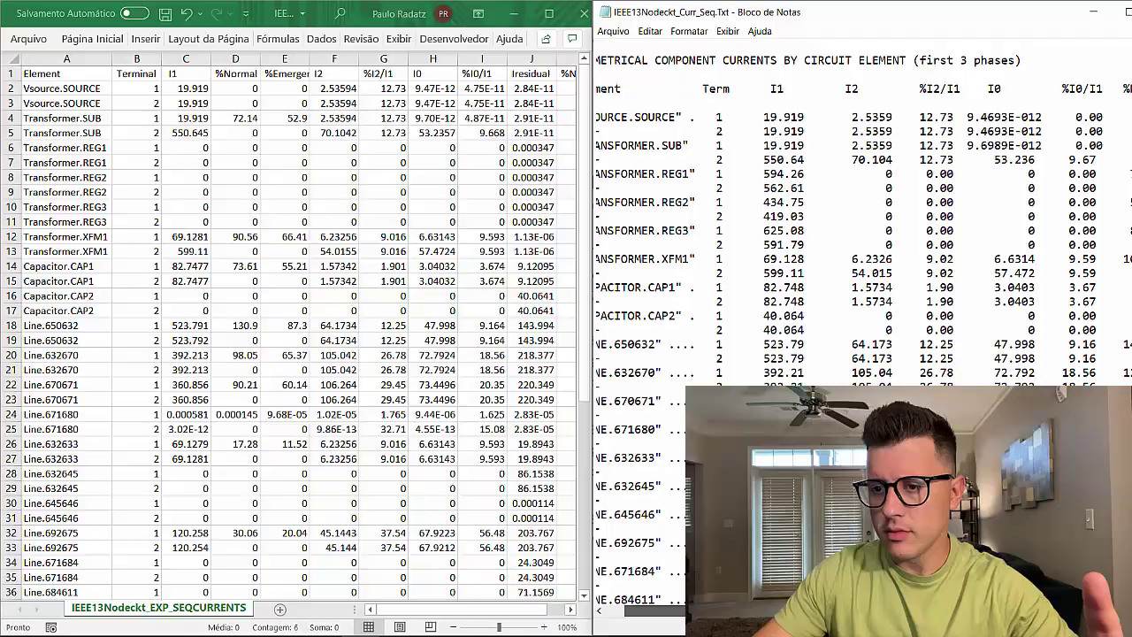
scroll(885, 336, right, 1)
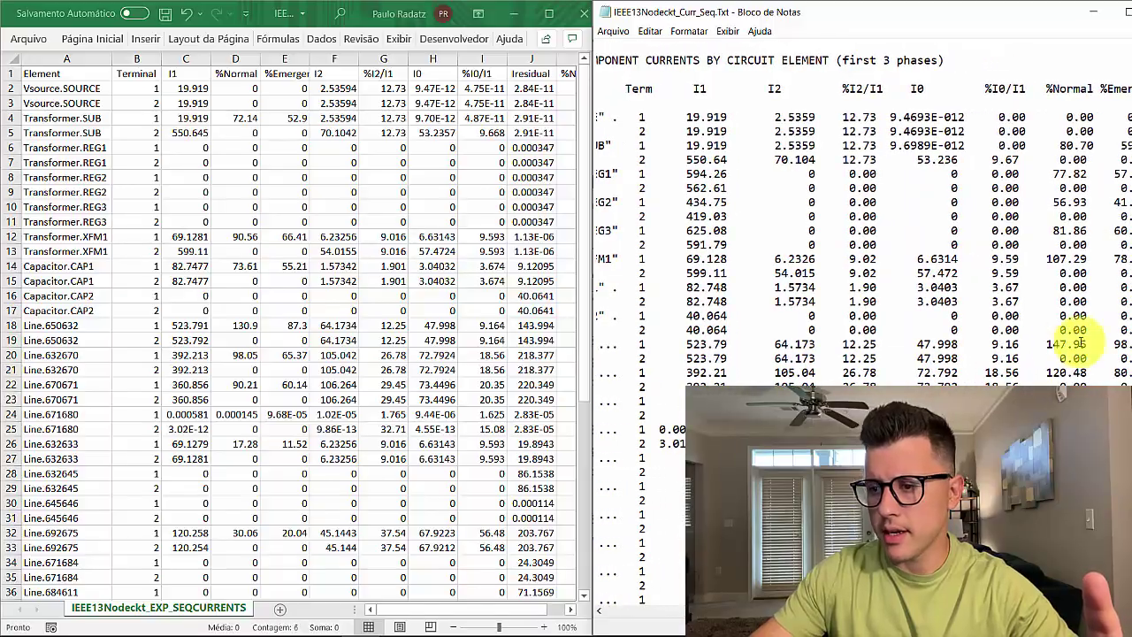
drag(1111, 342, 1045, 347)
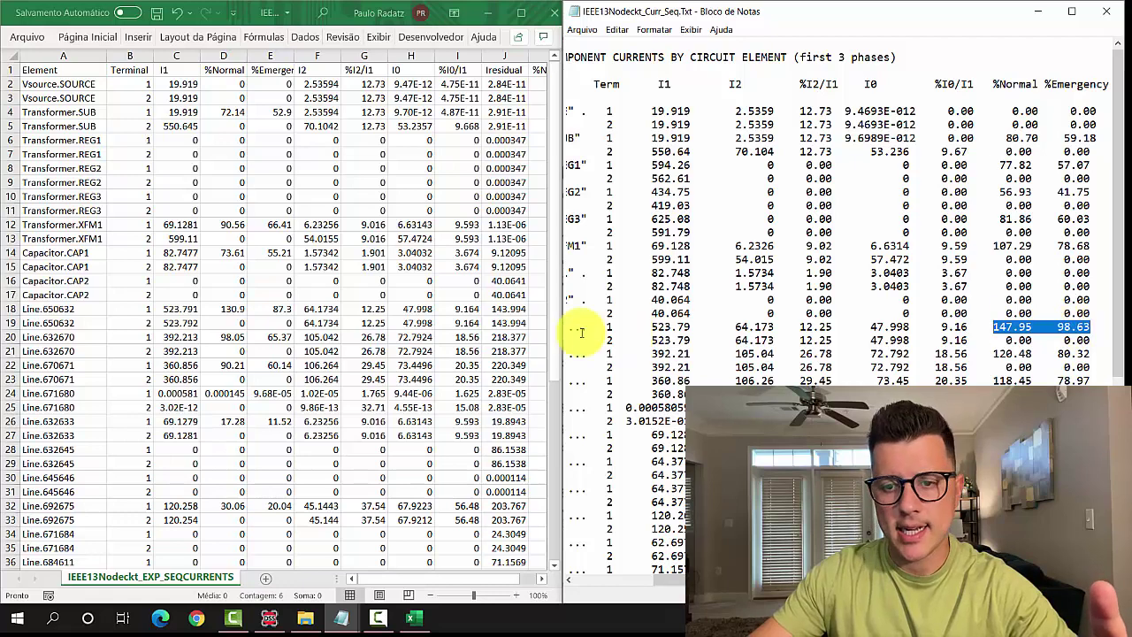
click(99, 309)
click(223, 309)
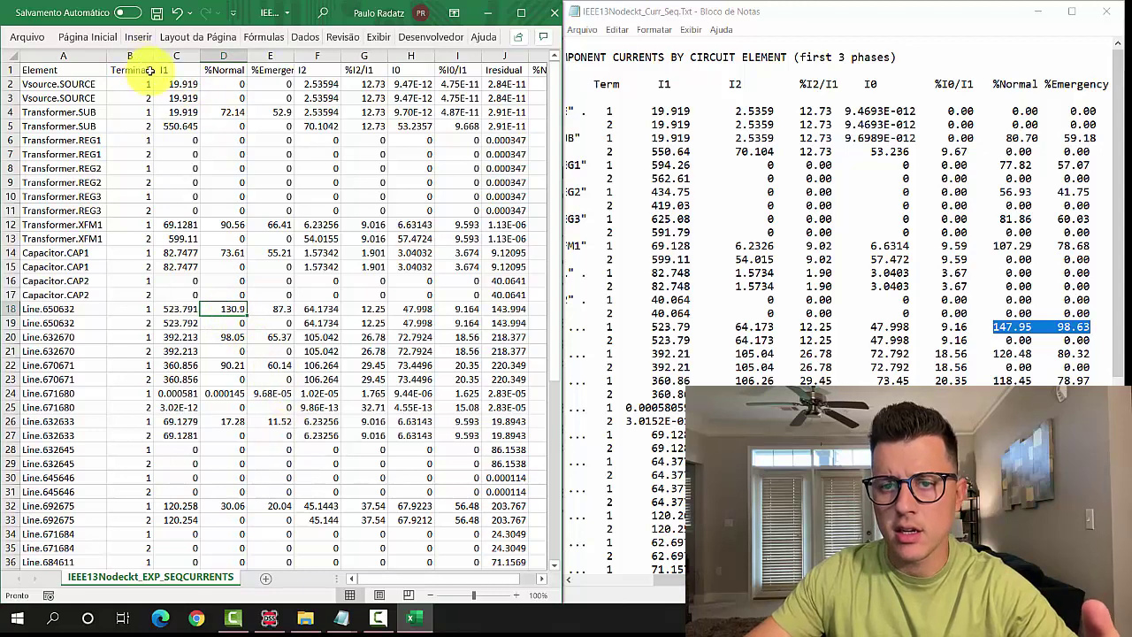
click(279, 309)
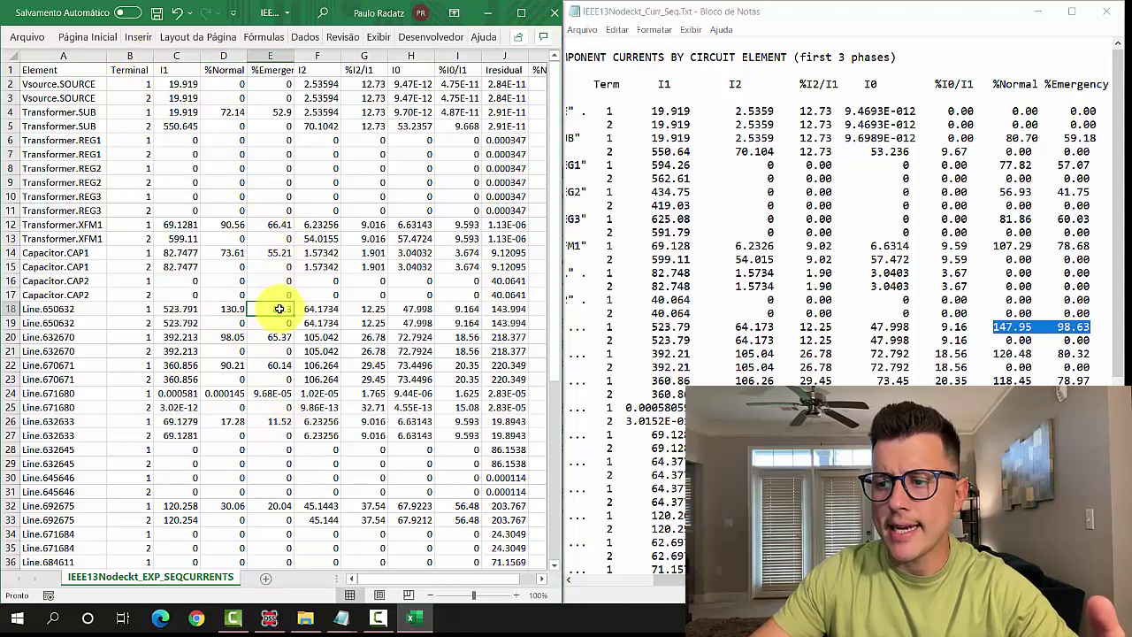
drag(271, 307, 233, 309)
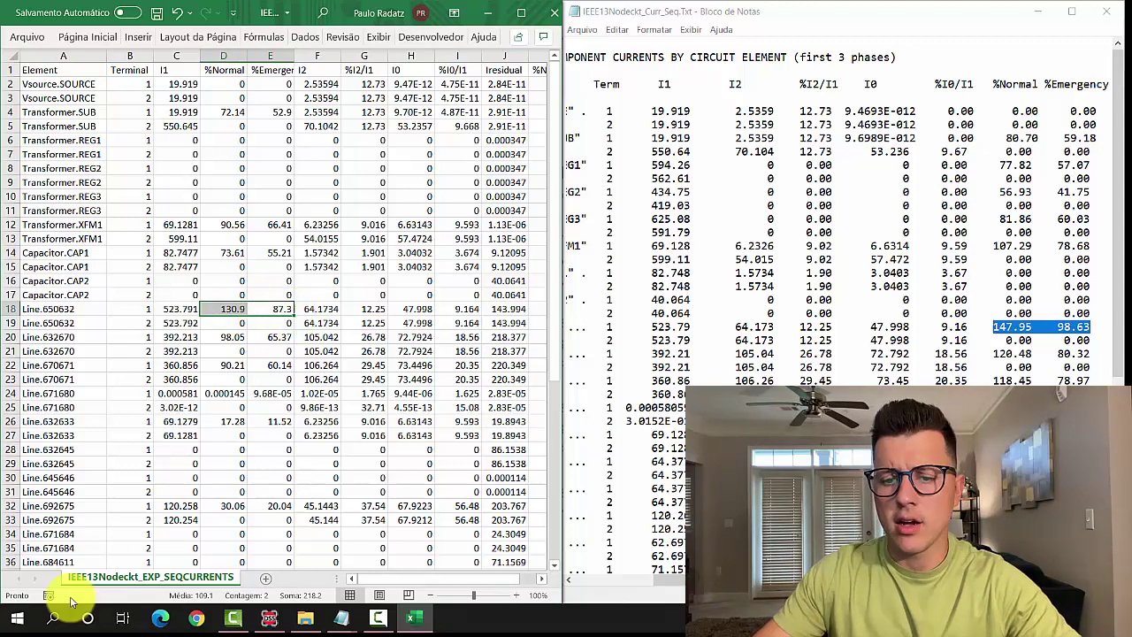
click(53, 620)
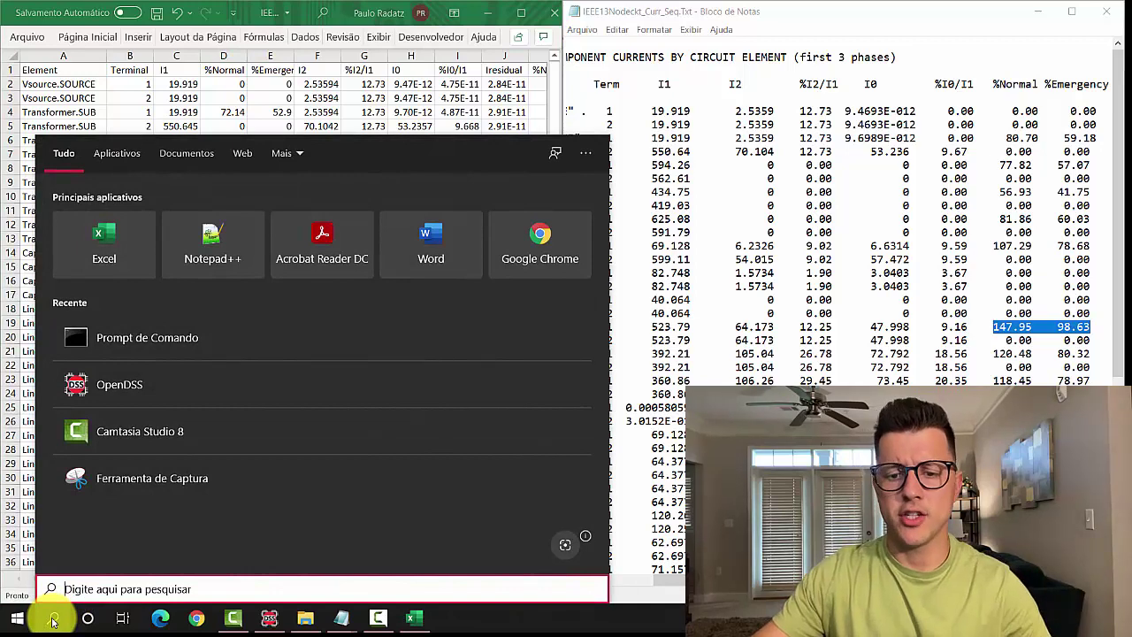
Launch Command Prompt by searching for cmd.
text(pyth)
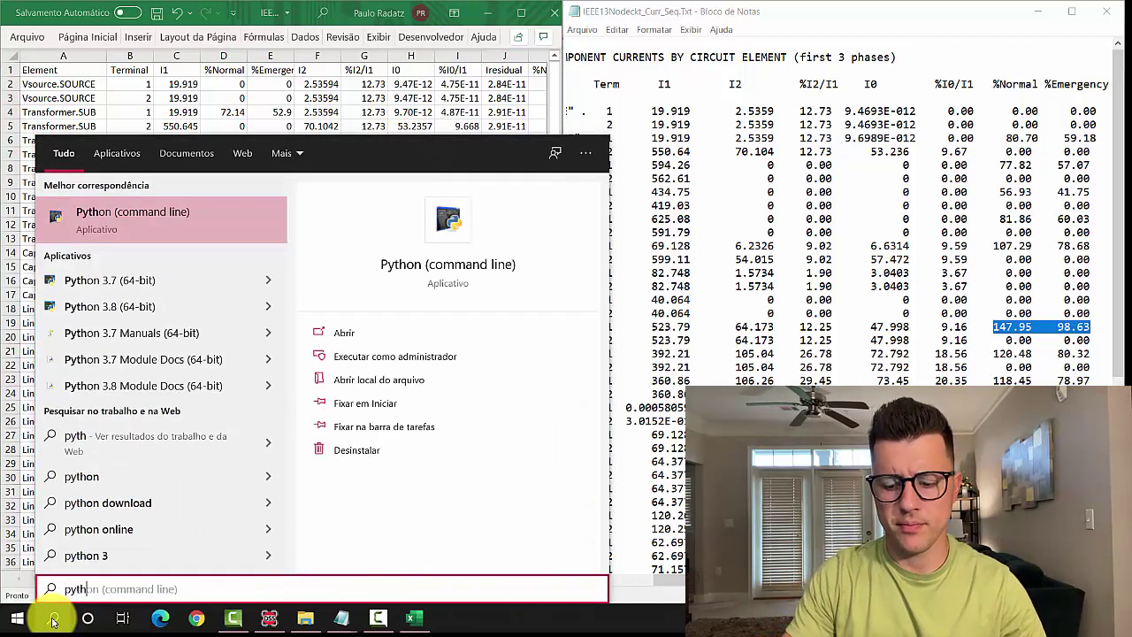
key(BackSpace)
key(BackSpace)
key(BackSpace)
key(BackSpace)
text(cmd)
key(Return)
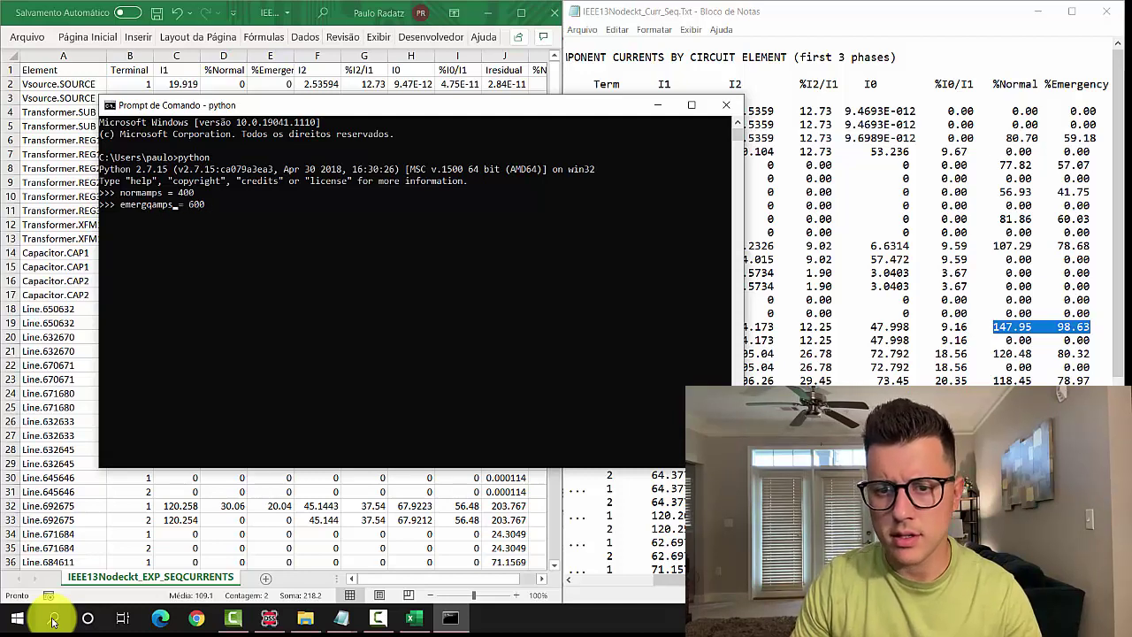
Correct the typo in the amps variable name and move the console above the spreadsheet data.
key(Left)
key(Left)
key(Left)
key(Left)
key(Left)
key(Left)
key(Left)
key(BackSpace)
key(BackSpace)
key(BackSpace)
key(BackSpace)
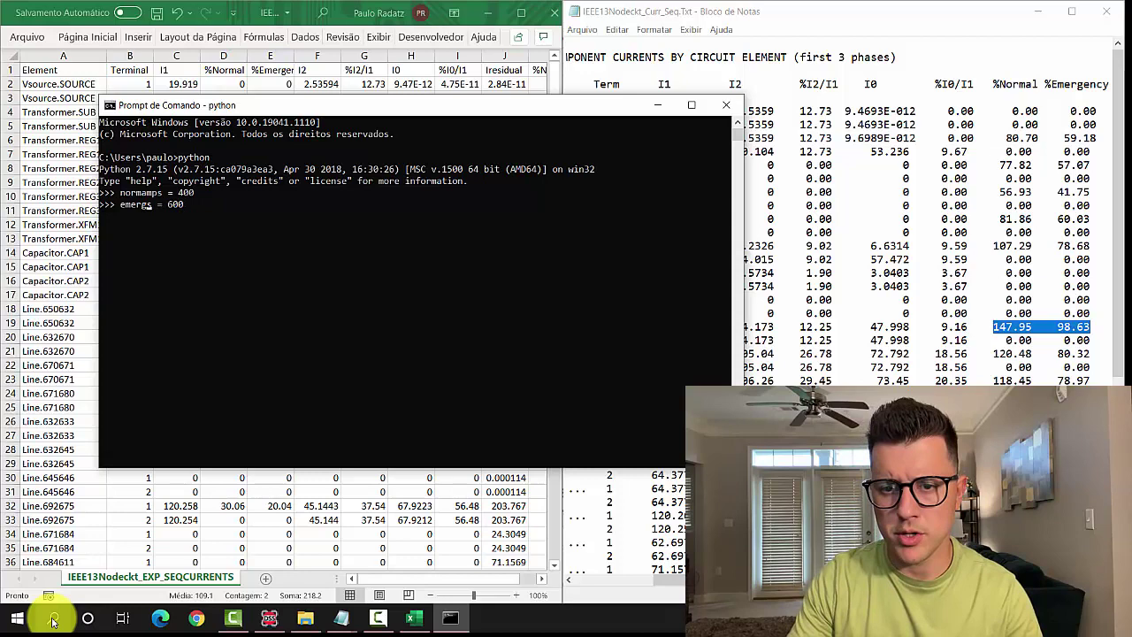
text(amp)
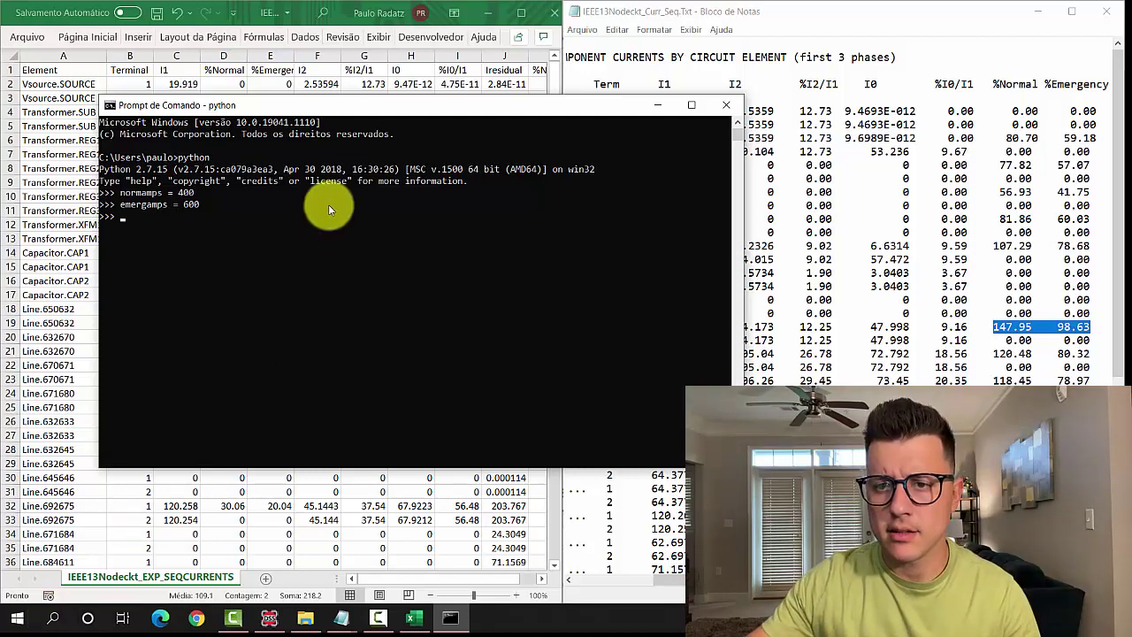
drag(356, 109, 590, 15)
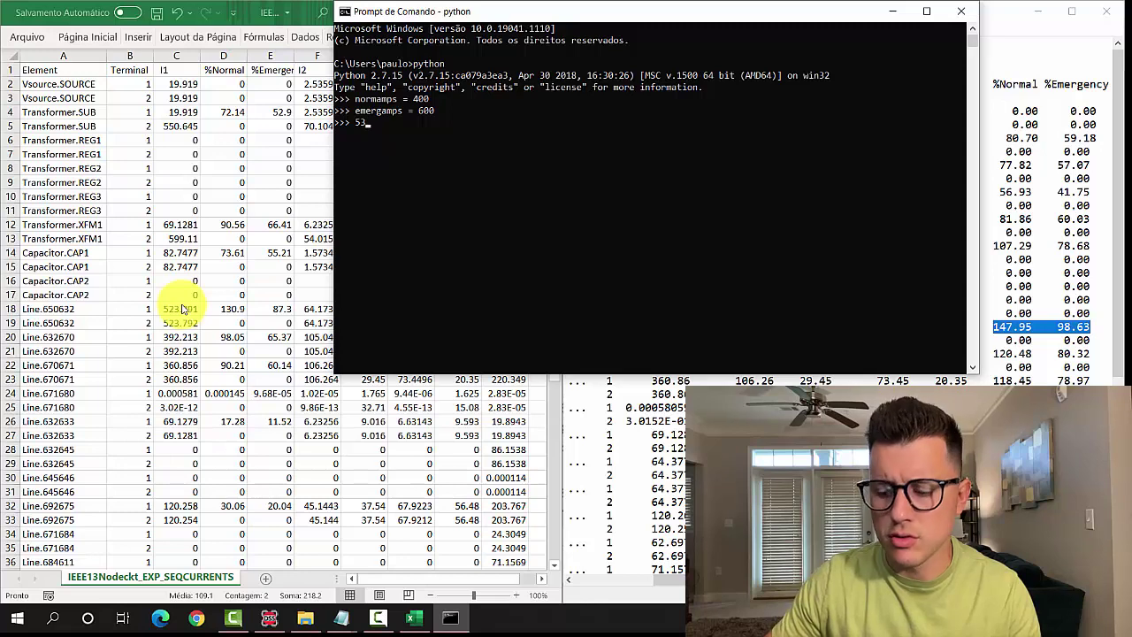
Compute 523.79 / normamps (1.309475) and 523.79 / emergamps (about 0.873) in Python.
text(23.79 / nor)
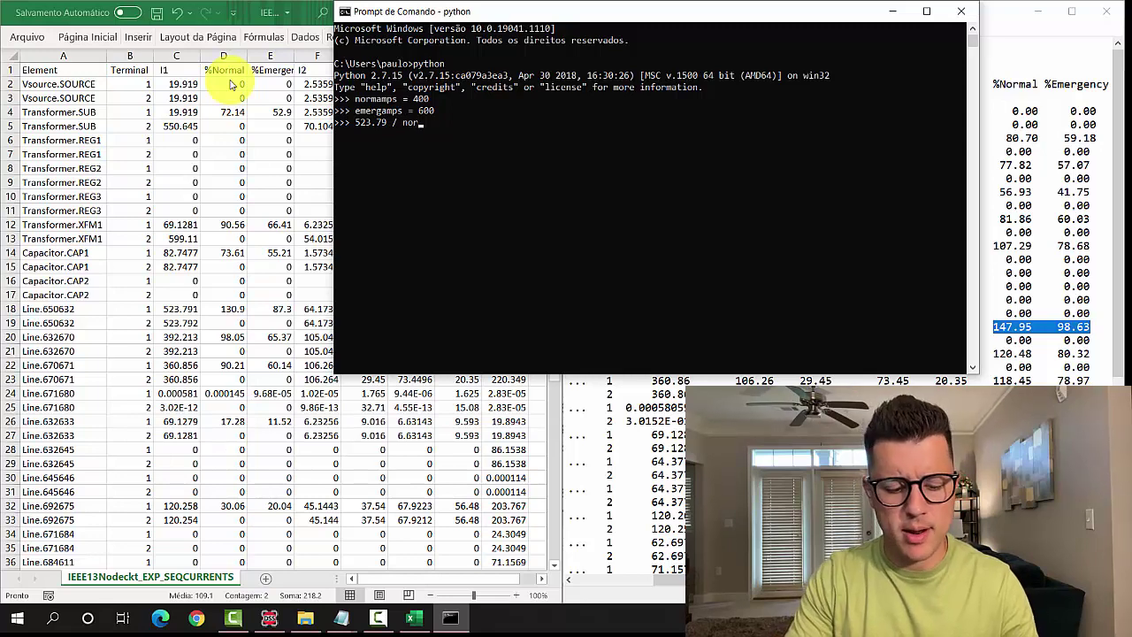
text(mamp)
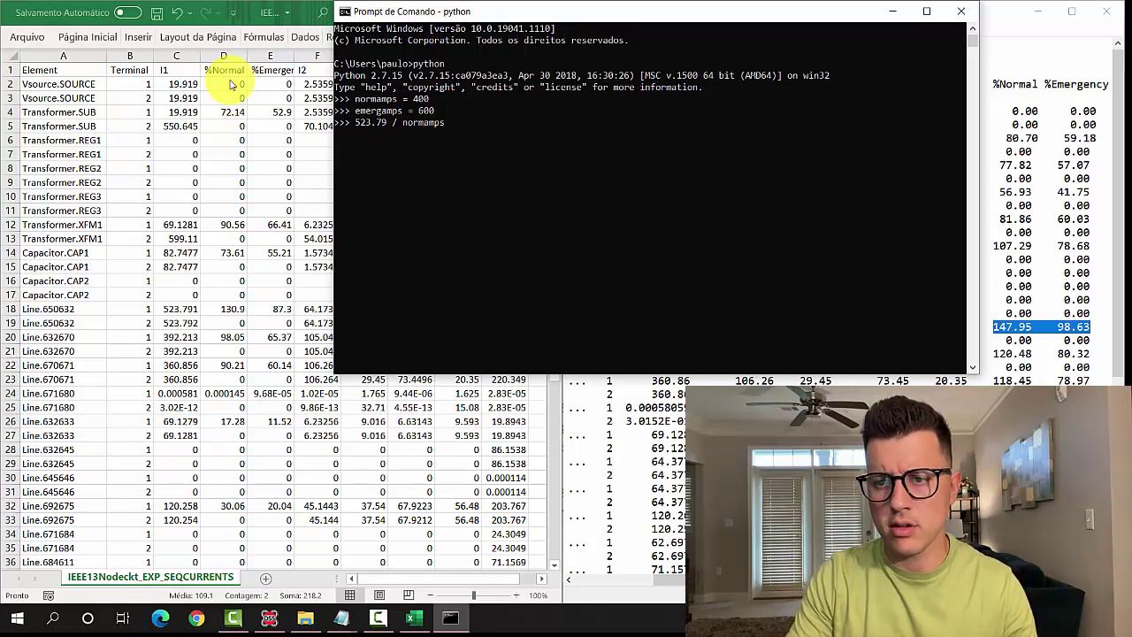
text(s)
key(Return)
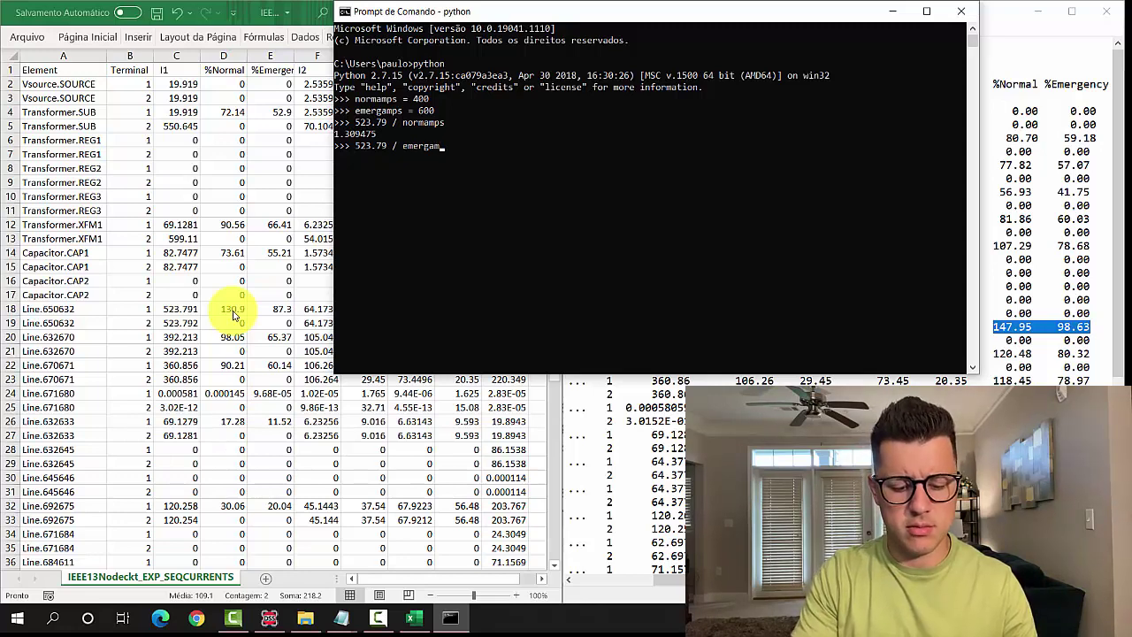
key(Return)
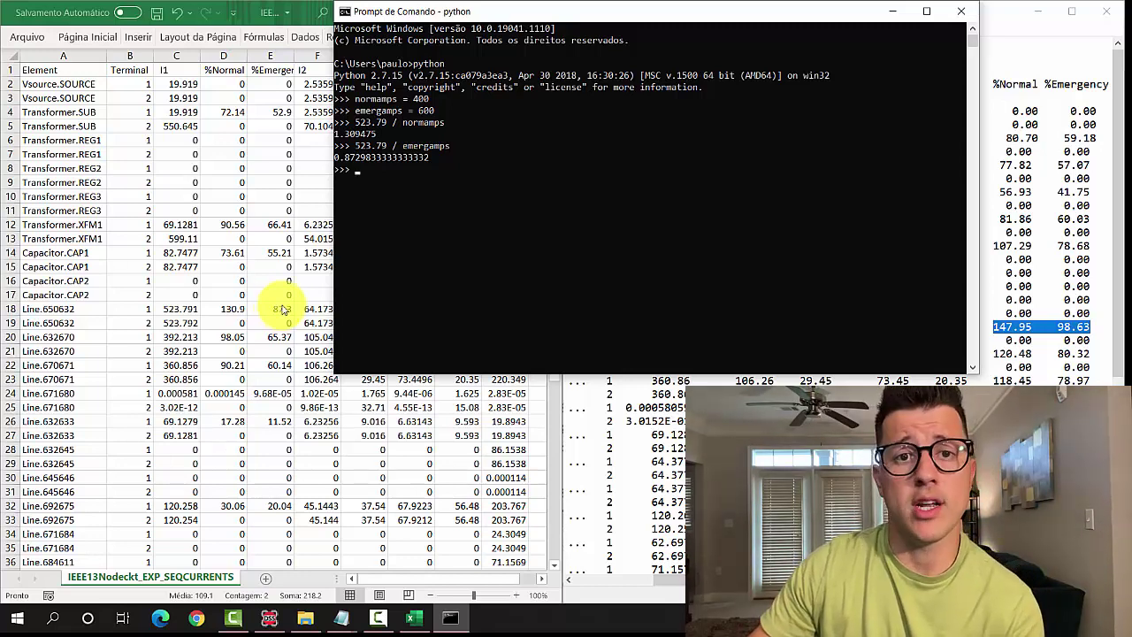
Close the Python console, the sequence-currents spreadsheet unsaved, and the Notepad report.
click(961, 11)
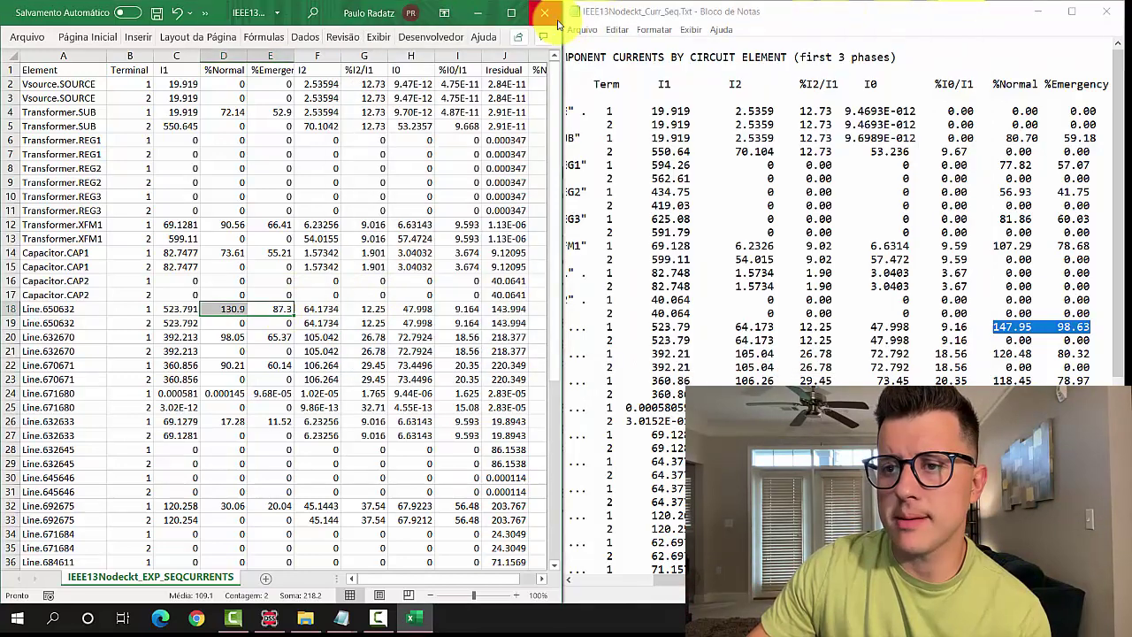
click(552, 11)
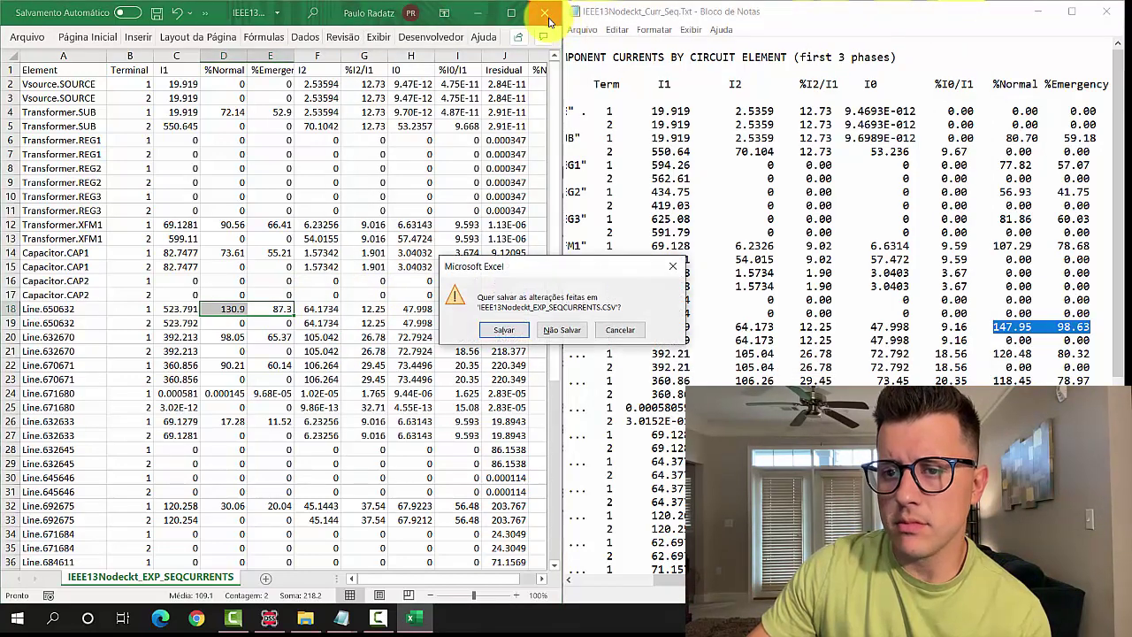
click(563, 329)
click(1105, 11)
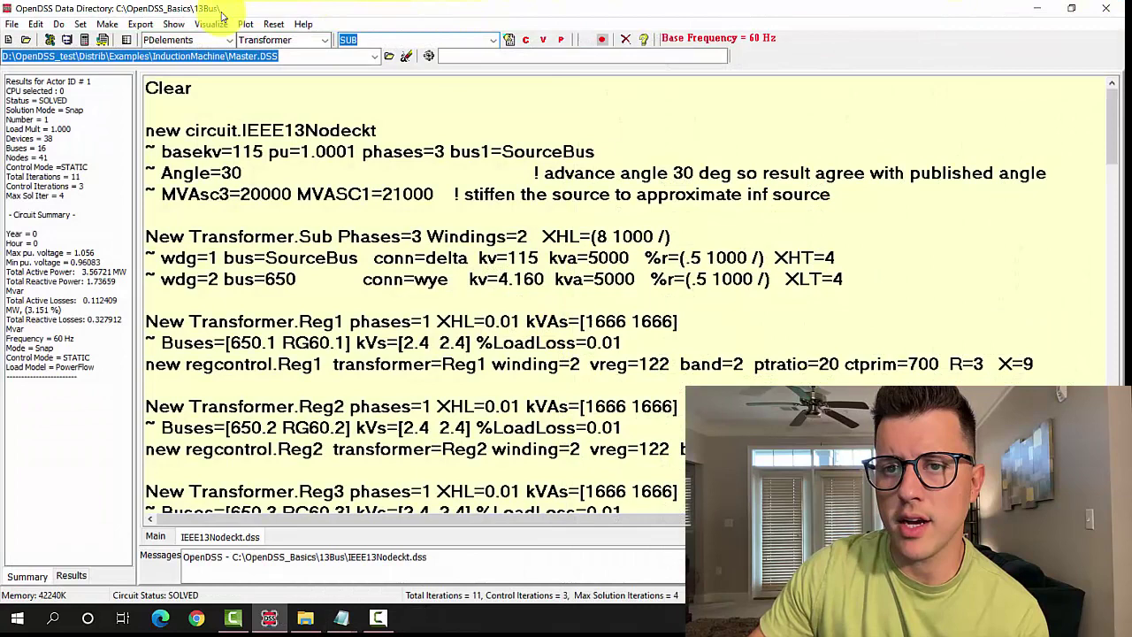
Export element currents to IEEE13Nodeckt_EXP_ElemCurrents.CSV and select it in the 13Bus folder.
click(140, 24)
mouse_move(171, 75)
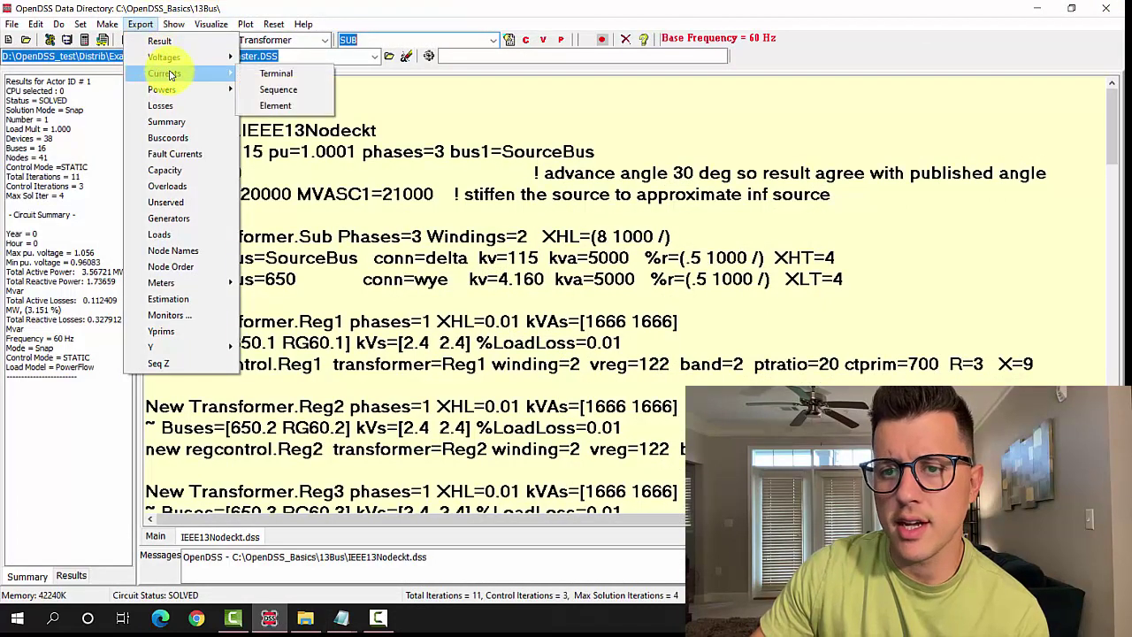
click(301, 99)
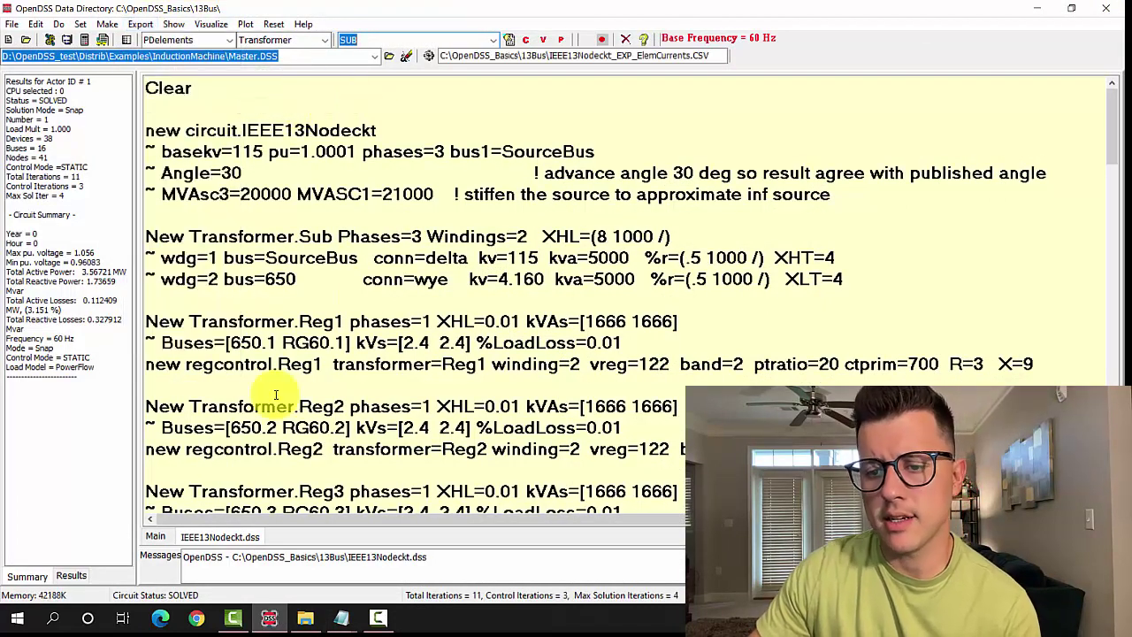
click(305, 618)
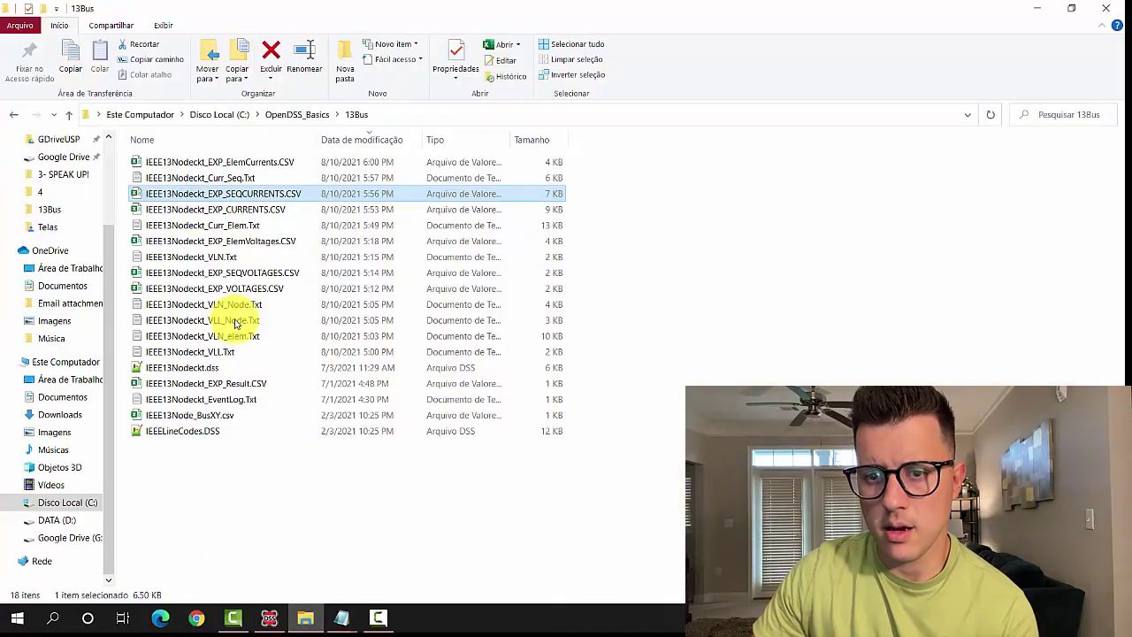
click(249, 165)
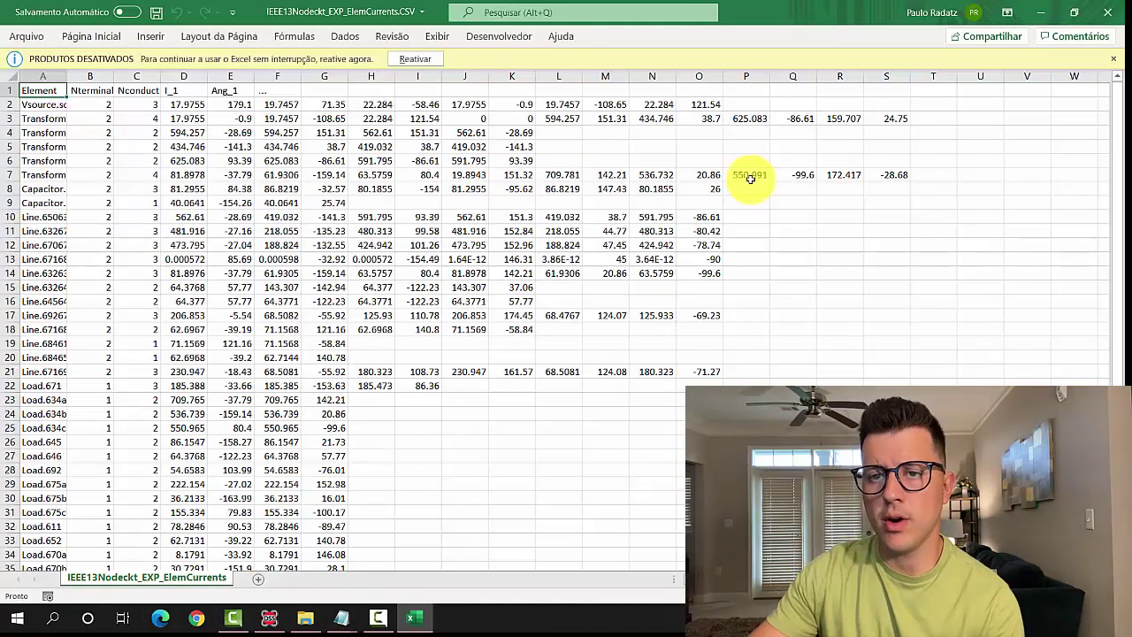
Autofit column A and highlight Transformer.sub's terminal and conductor counts and current magnitude/angle pairs.
double_click(67, 76)
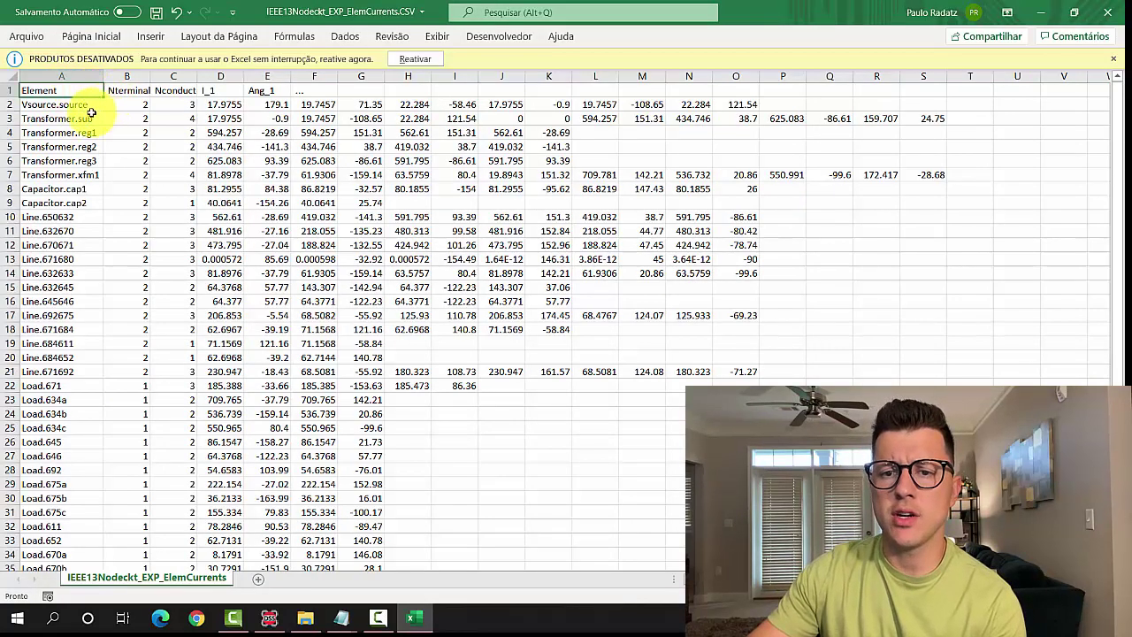
click(65, 107)
click(64, 117)
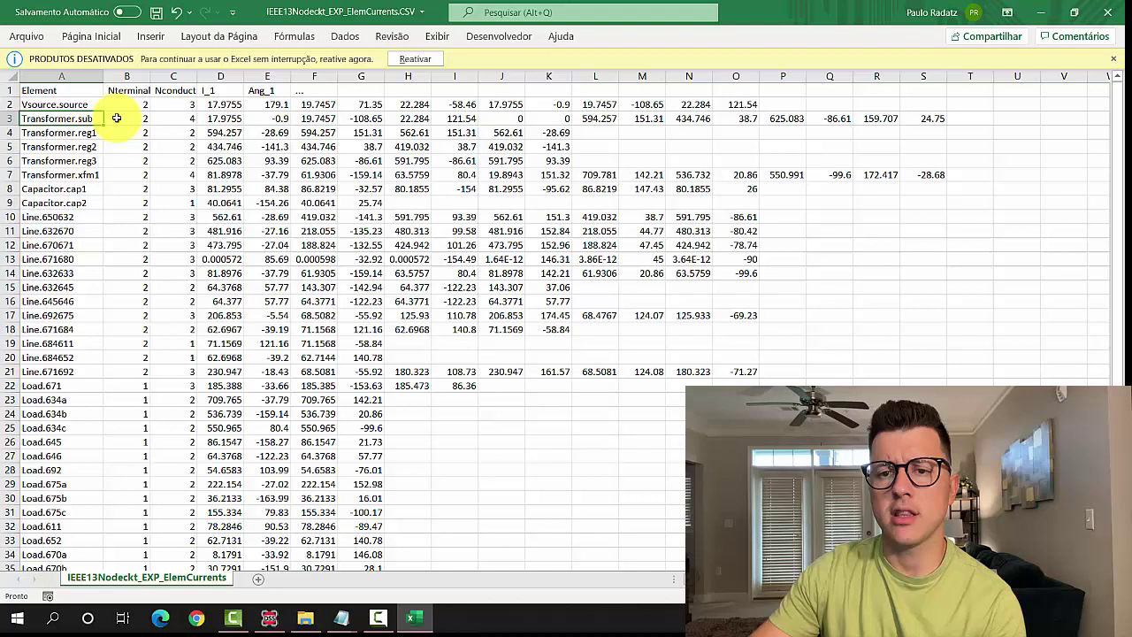
click(120, 118)
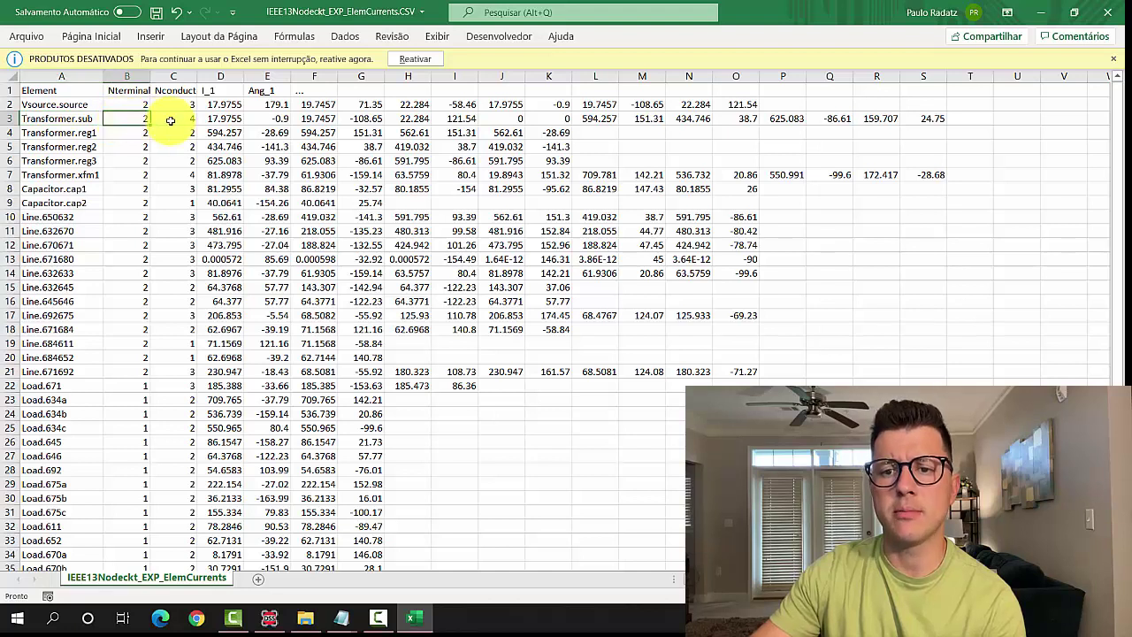
click(171, 120)
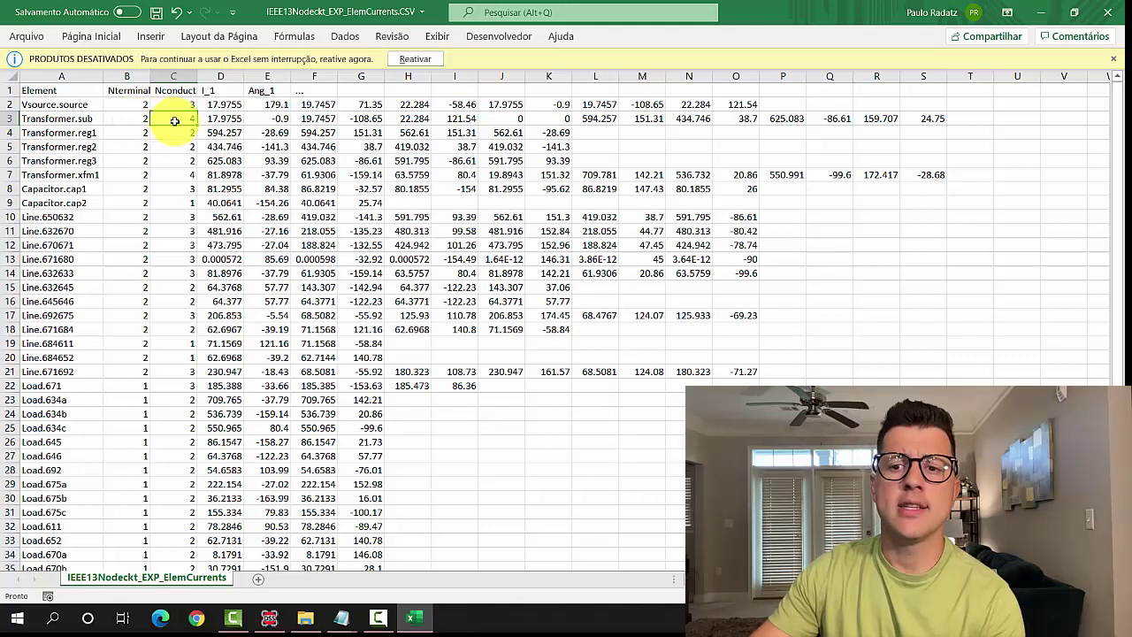
drag(206, 120, 923, 119)
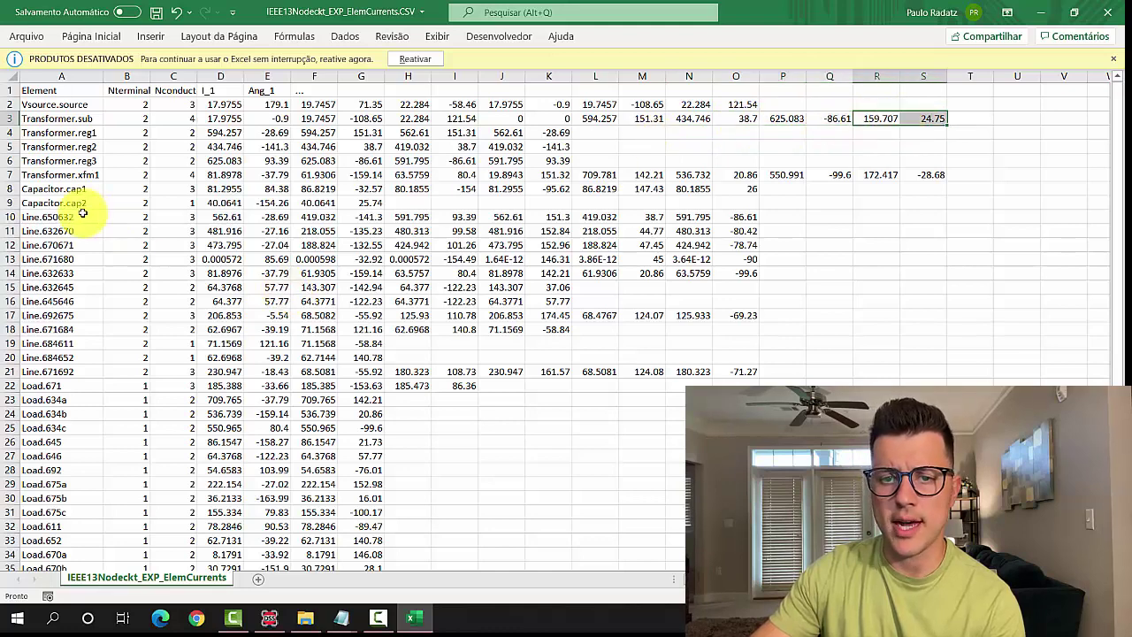
Highlight the Line.650632 row and its first current magnitude and angle.
click(9, 217)
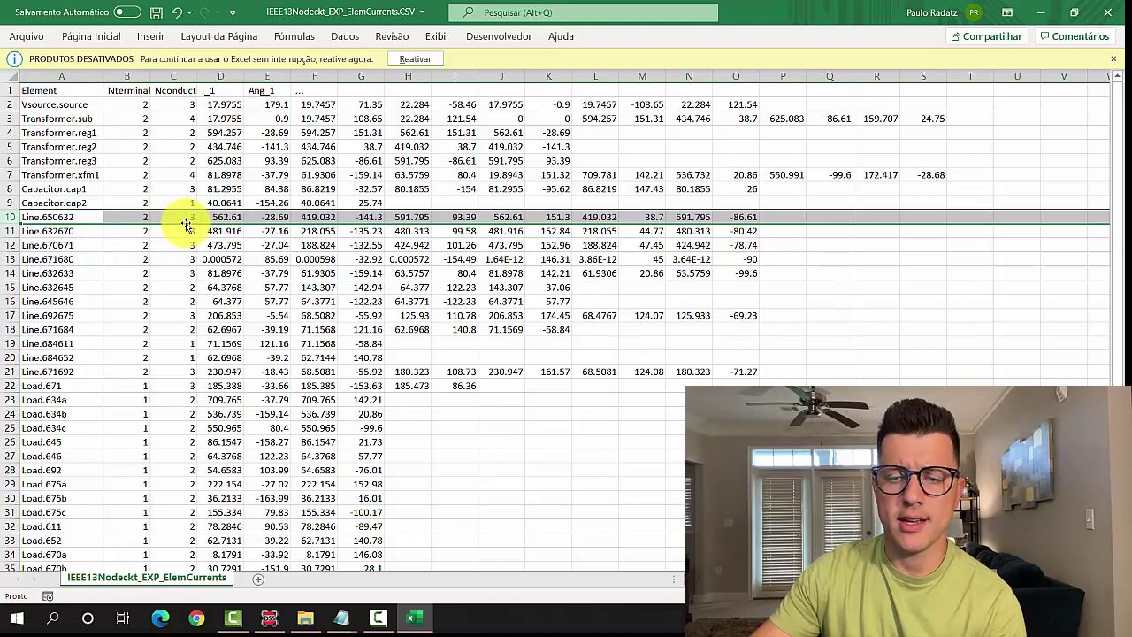
drag(216, 218, 733, 216)
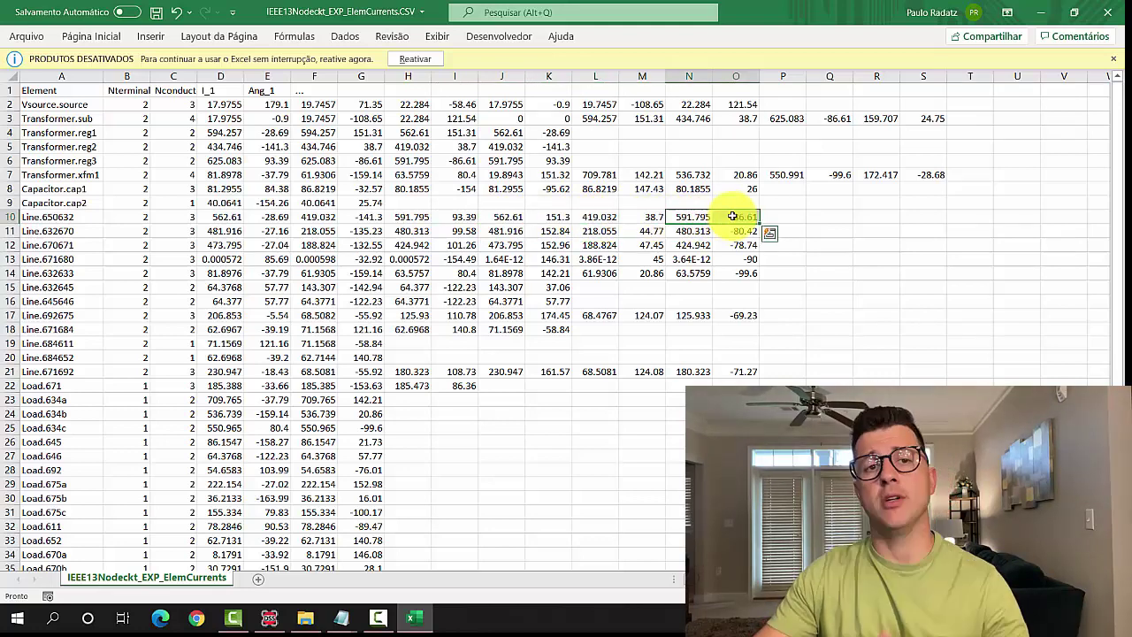
scroll(467, 278, down, 3)
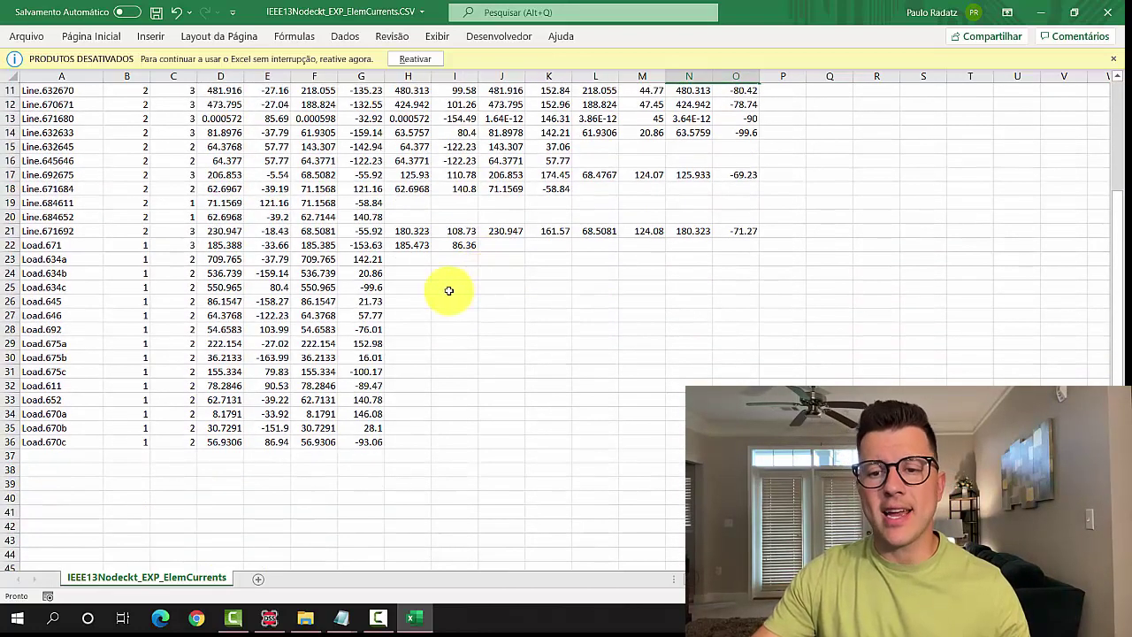
scroll(433, 294, up, 3)
scroll(434, 295, down, 2)
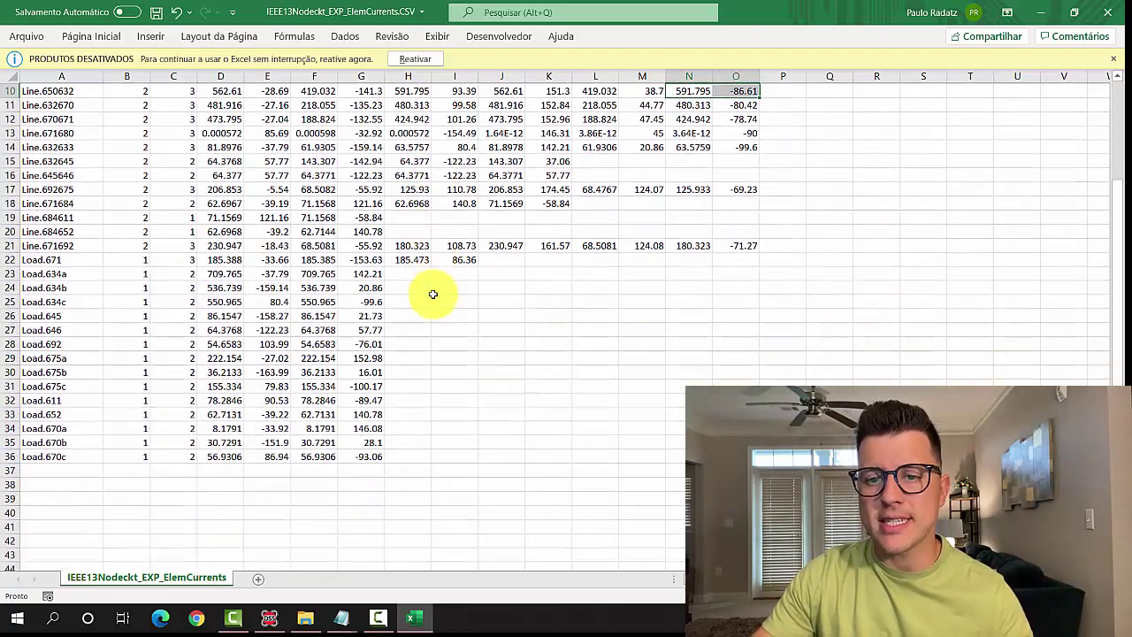
scroll(425, 293, up, 3)
click(222, 91)
click(255, 92)
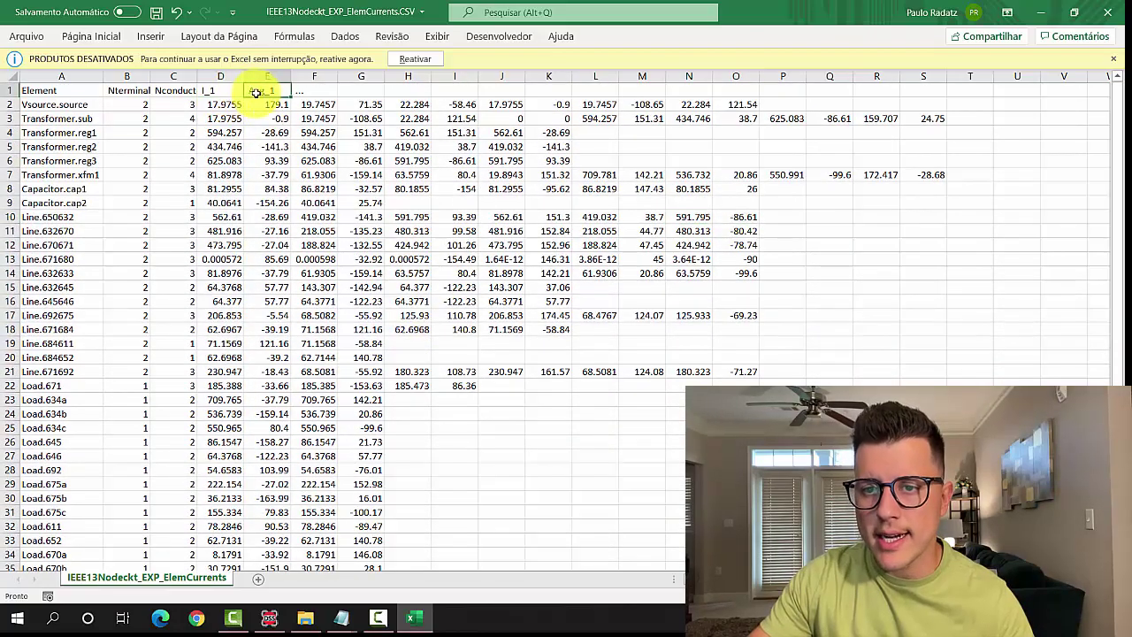